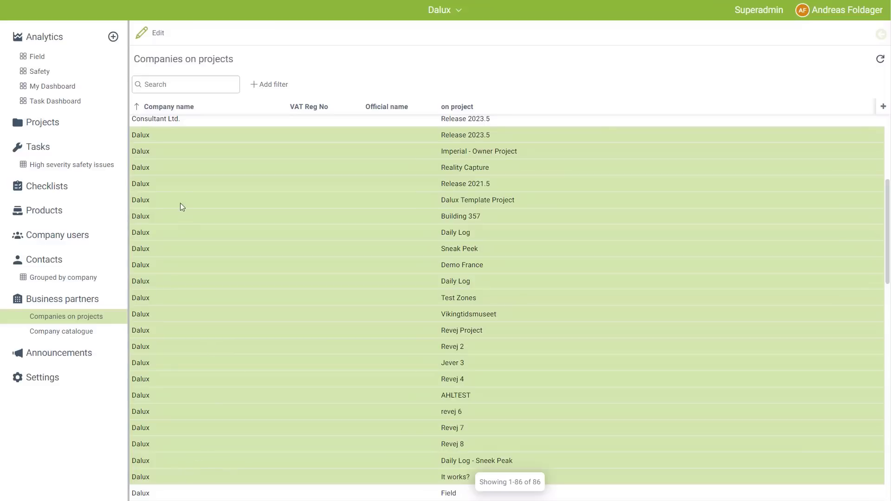
# Link the selected Dalux entries on all projects to the official company Dalux and save the change.
pyautogui.click(158, 33)
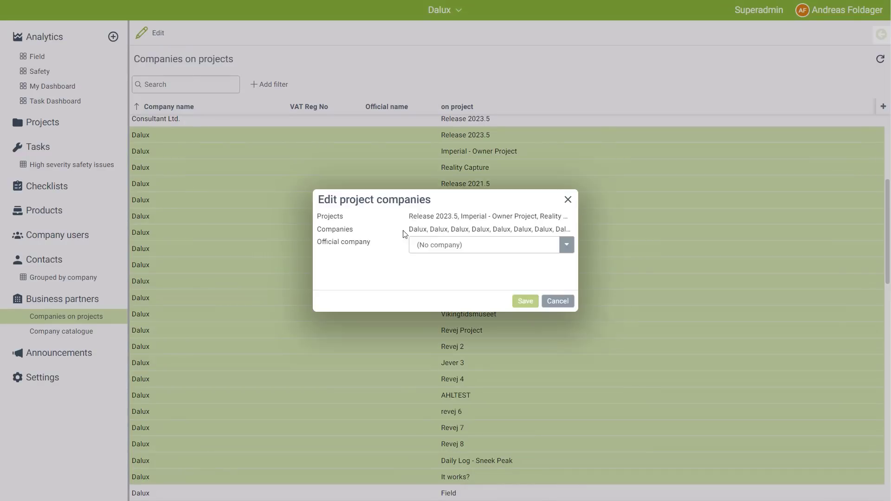
pyautogui.click(466, 249)
pyautogui.click(452, 285)
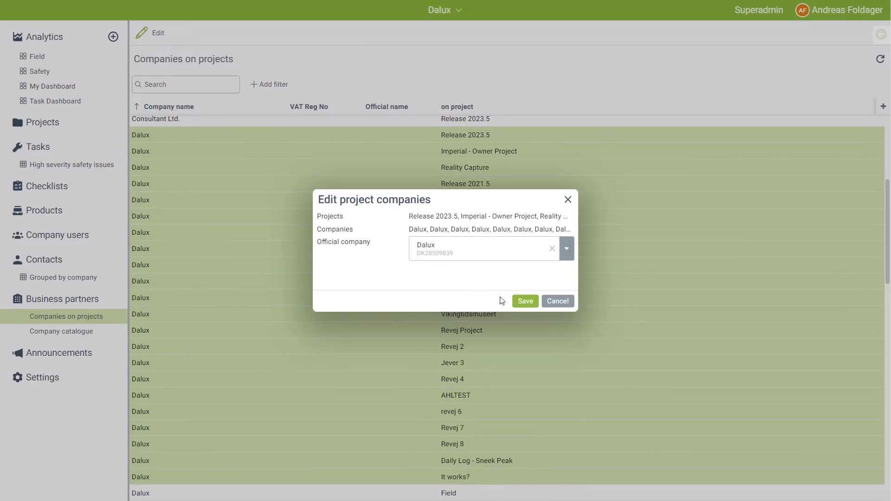
pyautogui.click(523, 302)
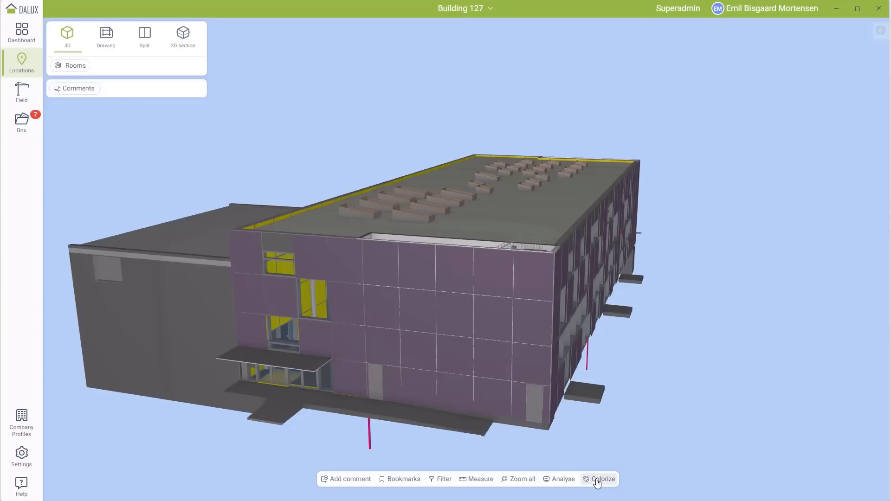
# Colorize the building model by the mechanical System Name property and cut it open at a front facade panel.
pyautogui.click(598, 478)
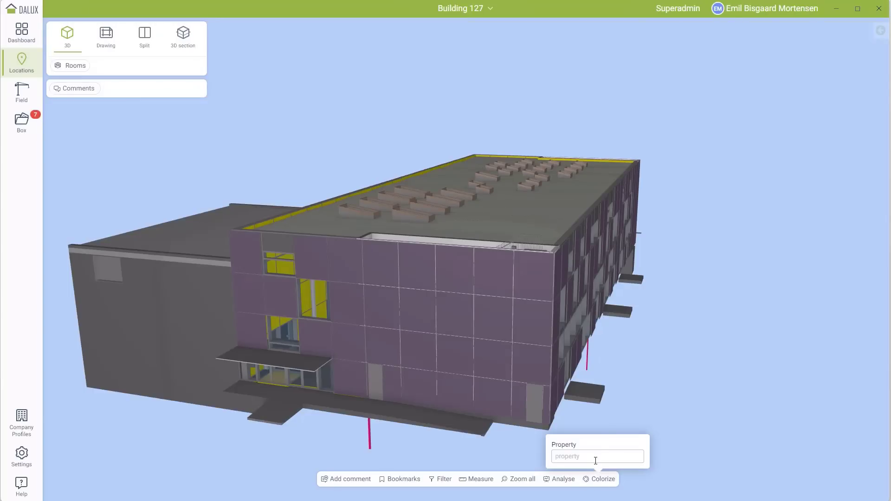
pyautogui.click(595, 459)
pyautogui.write('syst')
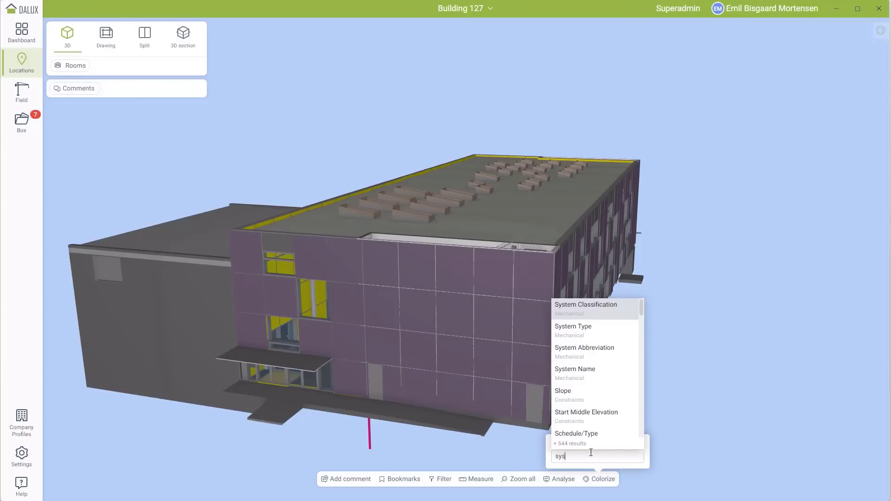
pyautogui.click(599, 380)
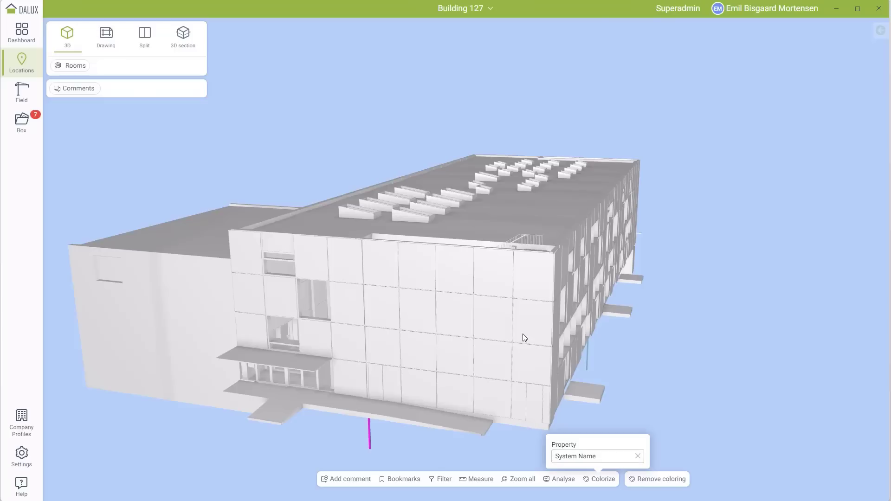
pyautogui.click(488, 316)
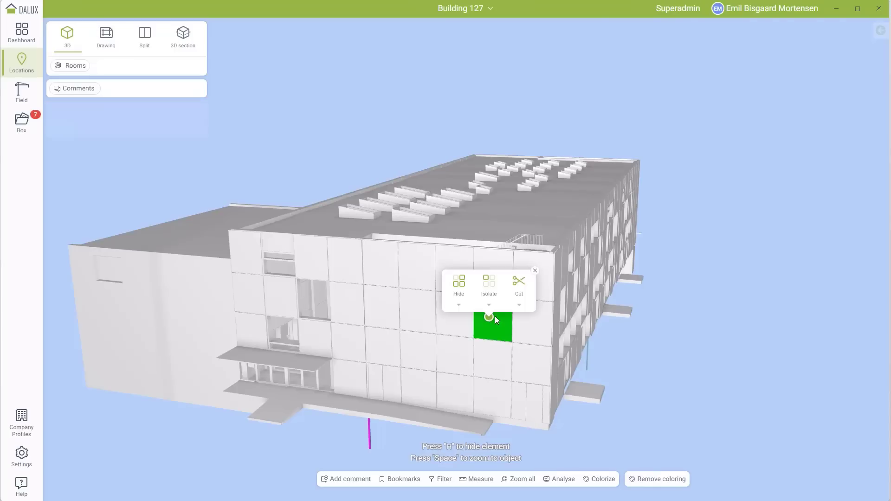
pyautogui.click(516, 287)
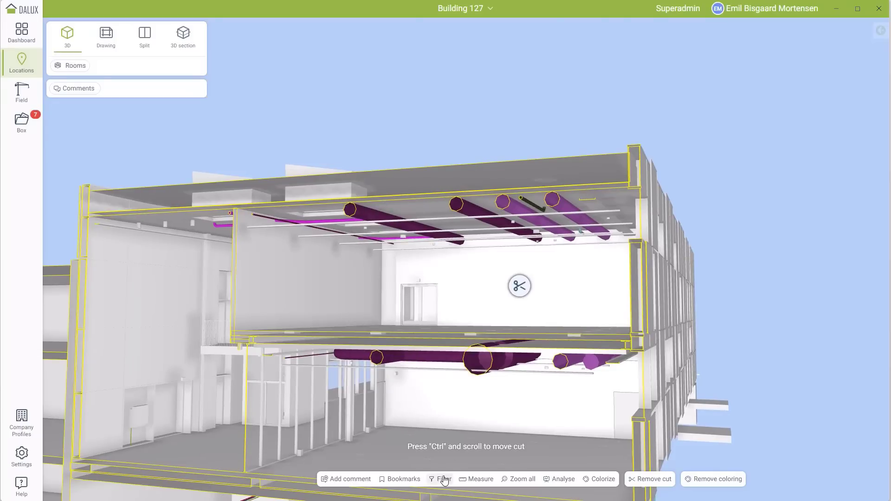
# Save the current coloring as a filter named "My colors", visible only to the current account.
pyautogui.click(444, 479)
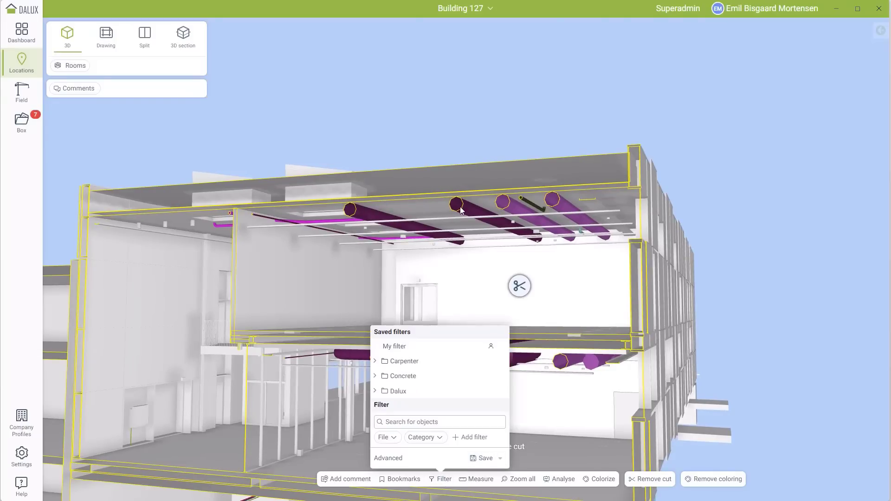
pyautogui.click(483, 458)
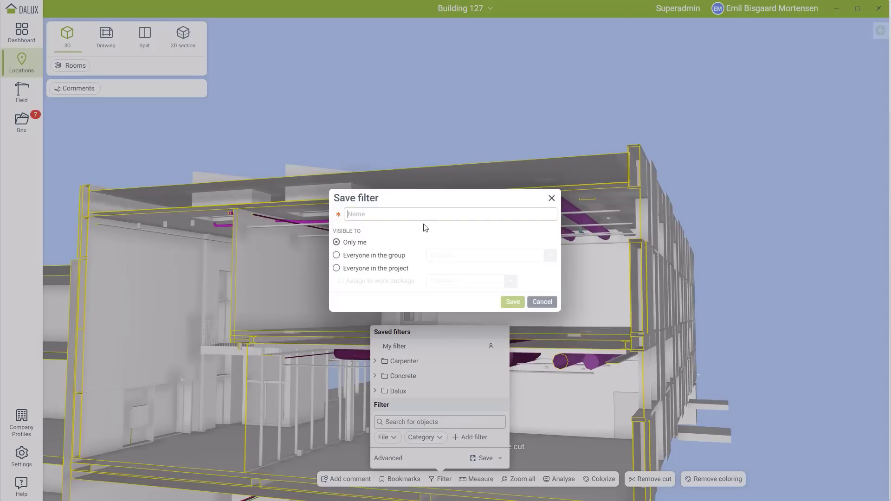
pyautogui.write('My')
pyautogui.click(512, 302)
# Remove the coloring and the section cut from the building model.
pyautogui.moveTo(546, 280); pyautogui.dragTo(613, 353)
pyautogui.click(708, 479)
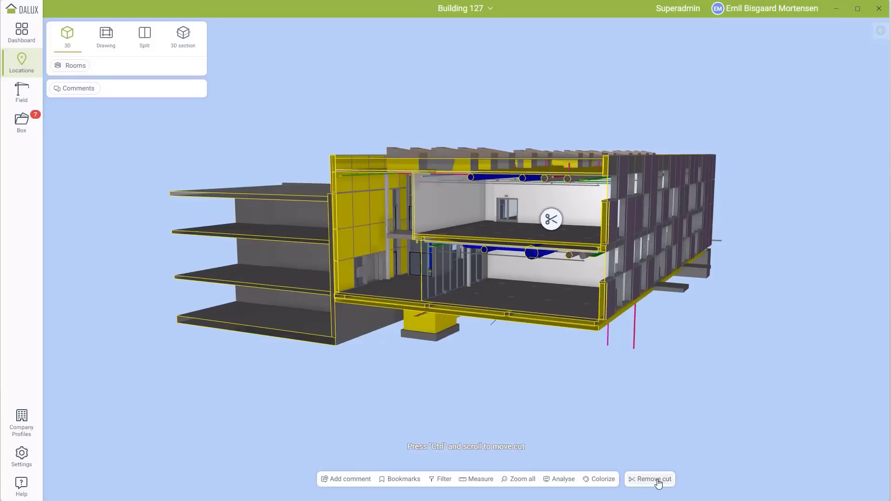
pyautogui.click(652, 479)
# Apply the saved filter "My colors" to the whole building model.
pyautogui.click(441, 479)
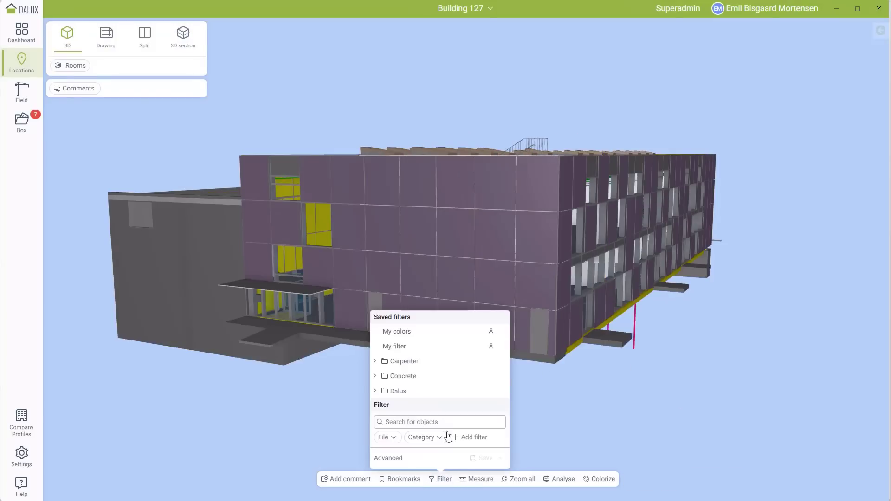
pyautogui.click(426, 335)
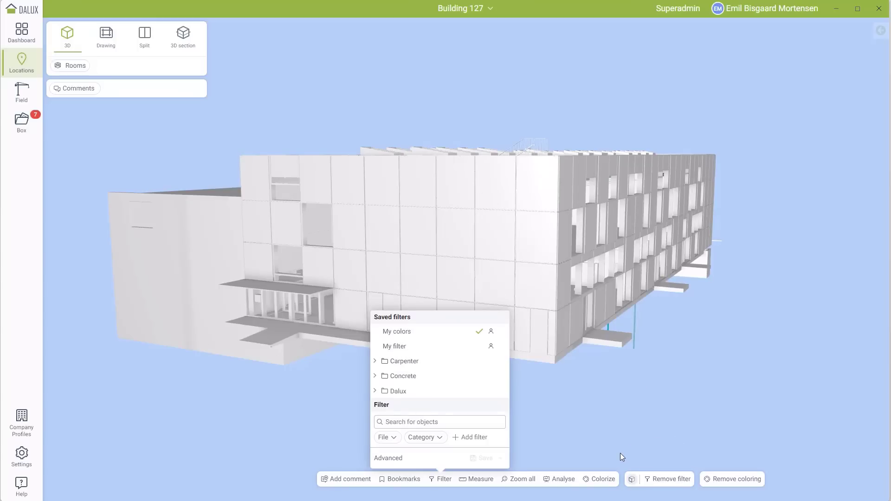
pyautogui.click(604, 398)
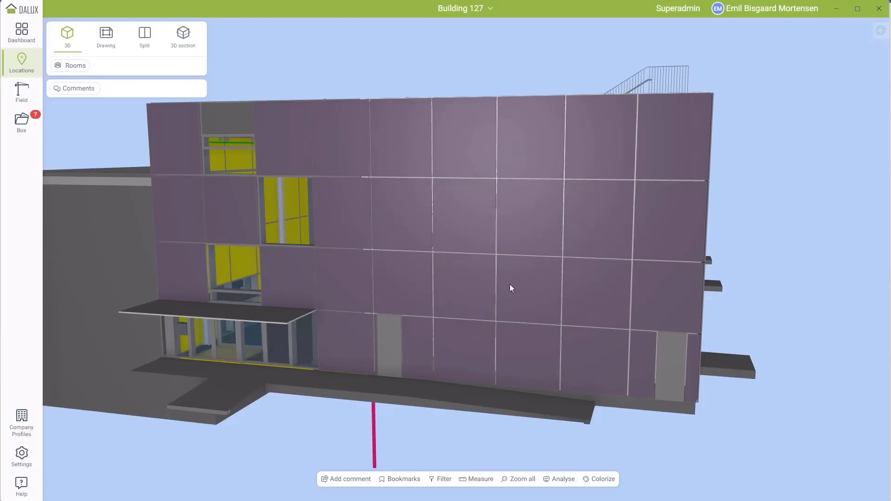
# Measure point to point, diagonally between two neighbouring vertical panel joints on the front facade.
pyautogui.click(480, 479)
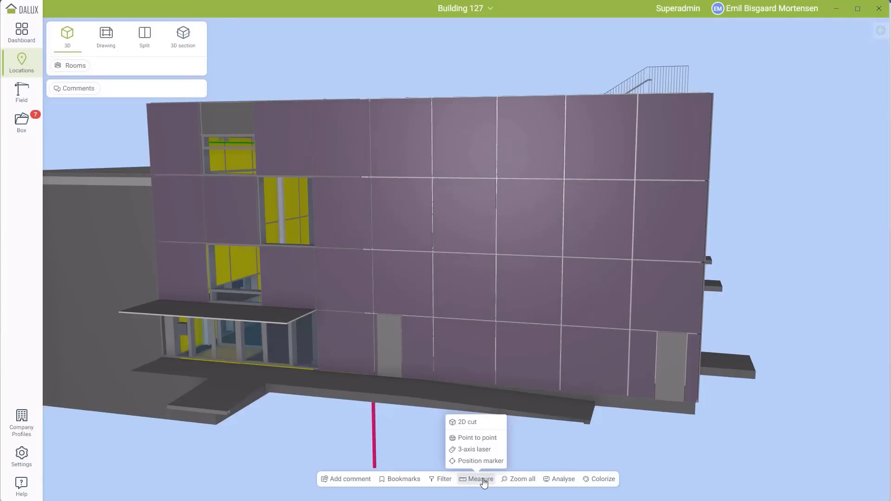
pyautogui.click(475, 439)
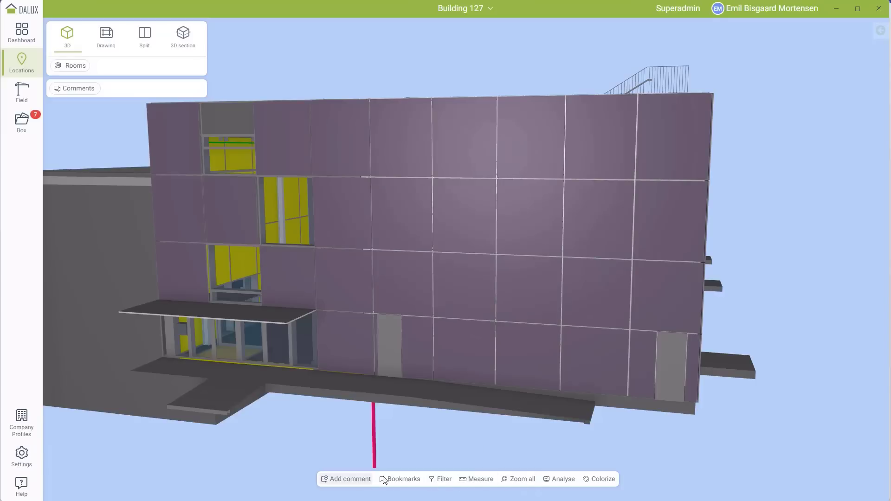
pyautogui.click(433, 285)
pyautogui.click(496, 205)
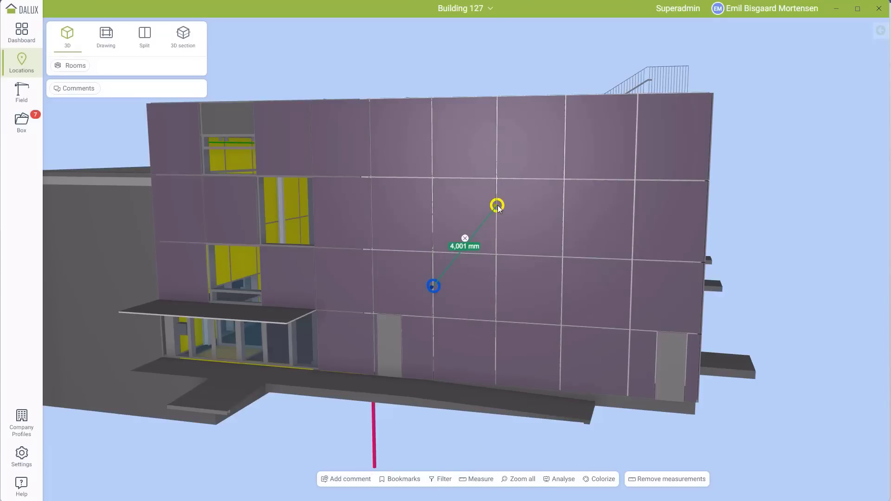
# Add two more measurements across the widths of facade panels, each between neighbouring vertical joints.
pyautogui.press('Return')
pyautogui.press('Return')
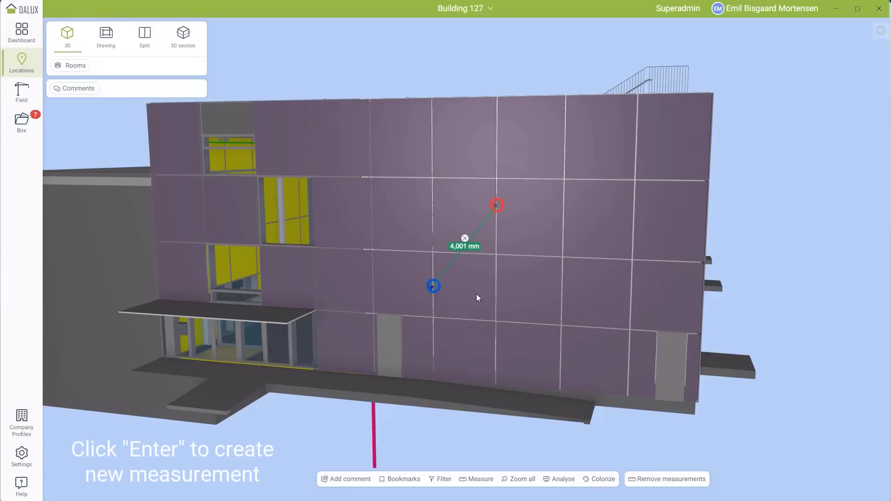
pyautogui.press('Return')
pyautogui.press('Return')
pyautogui.click(495, 289)
pyautogui.click(559, 291)
pyautogui.click(564, 223)
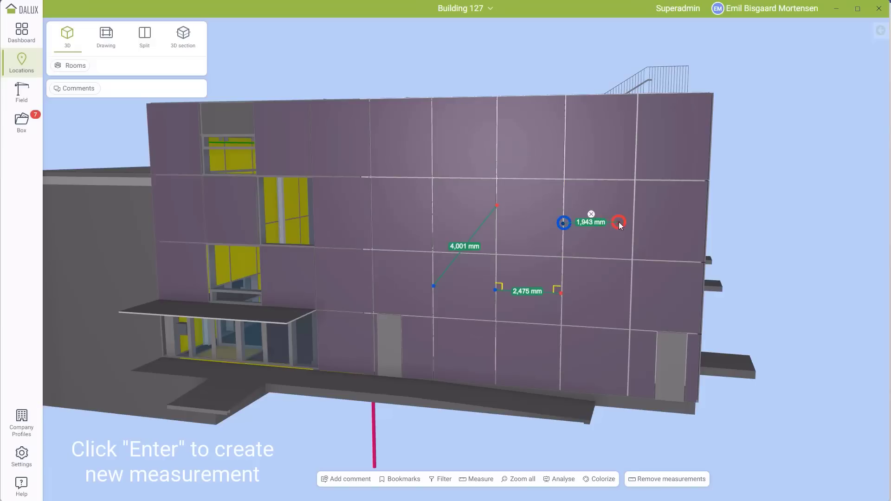
pyautogui.click(632, 224)
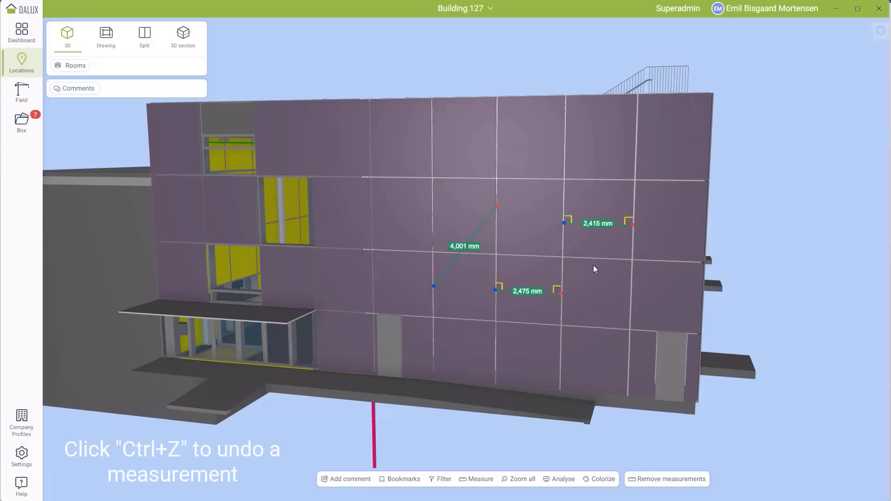
# Undo the most recent facade measurements.
pyautogui.hotkey('ctrl', 'z')
pyautogui.hotkey('ctrl', 'z')
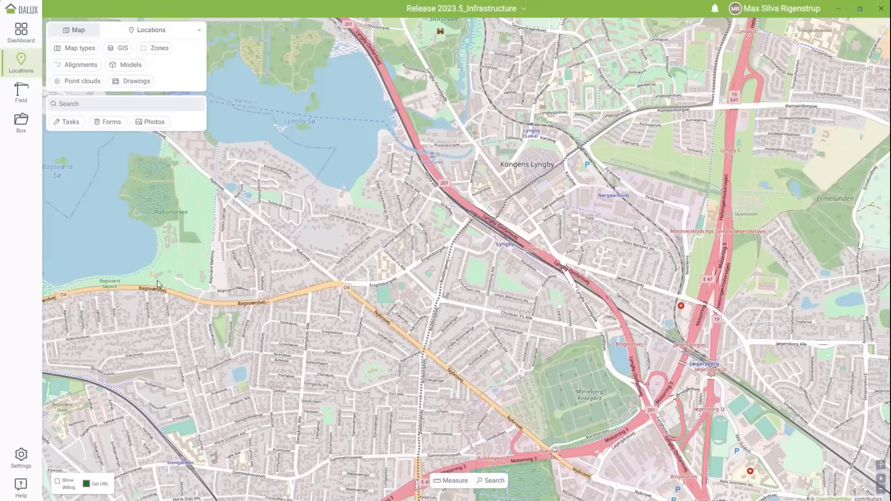
pyautogui.click(77, 48)
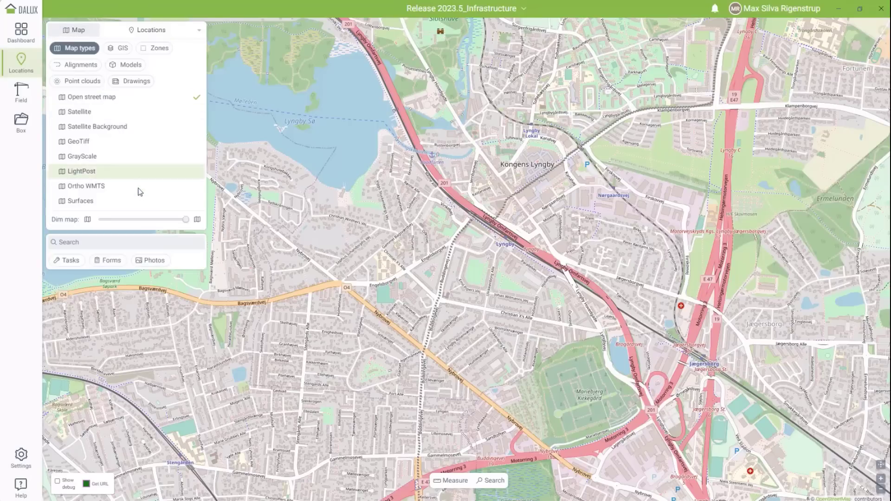
pyautogui.click(300, 262)
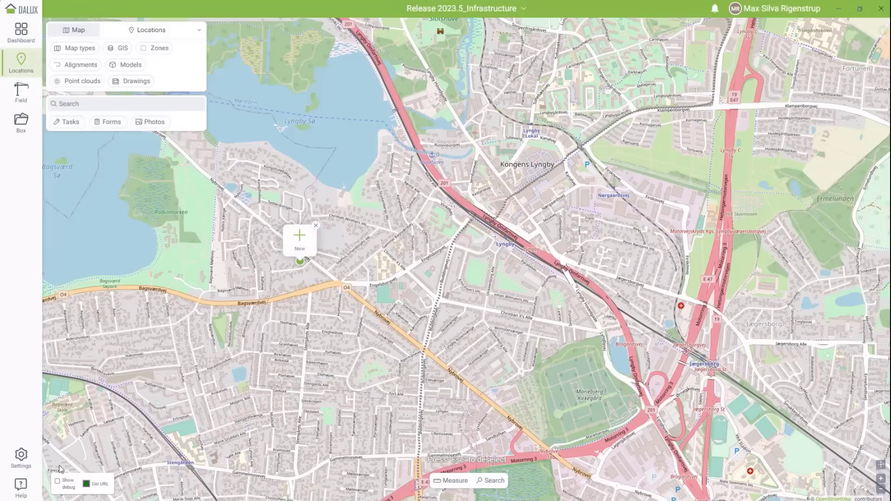
# In the project's location settings, set the custom map layer Surfaces as the default map, using layer dhm_overflade_skyggekort and tile matrix set View1.
pyautogui.click(21, 457)
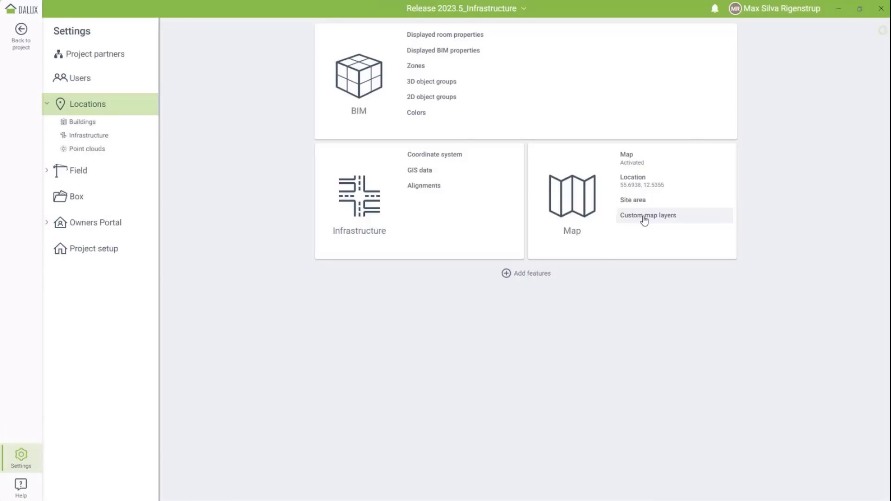
pyautogui.click(644, 216)
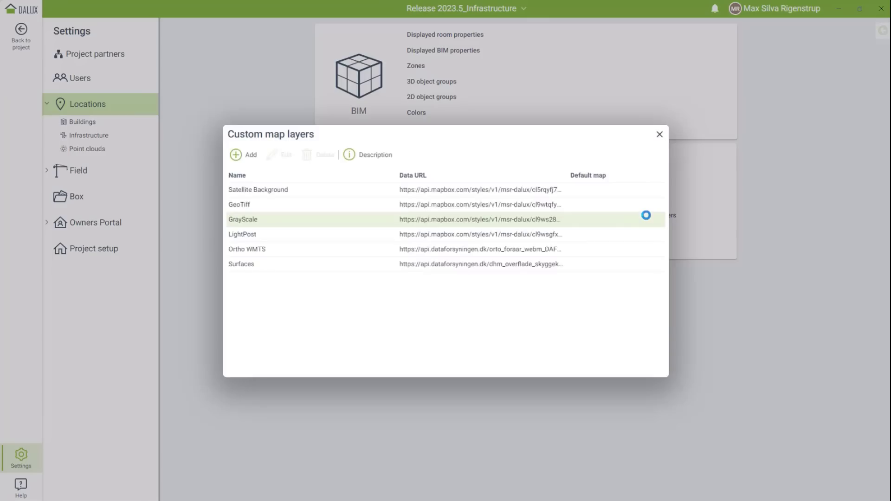
pyautogui.doubleClick(264, 263)
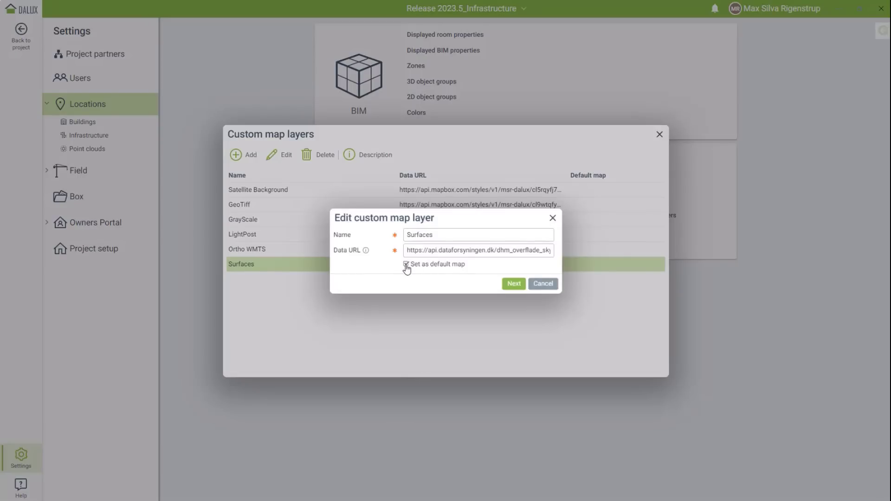
pyautogui.click(513, 283)
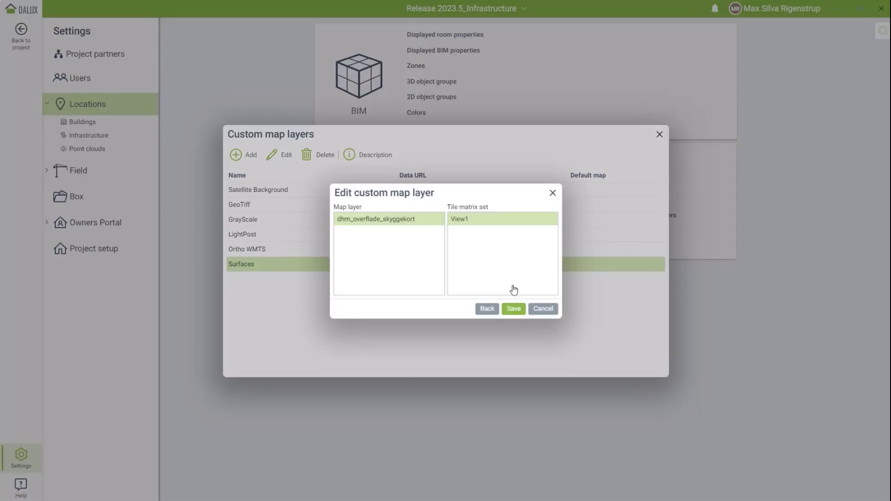
pyautogui.click(513, 309)
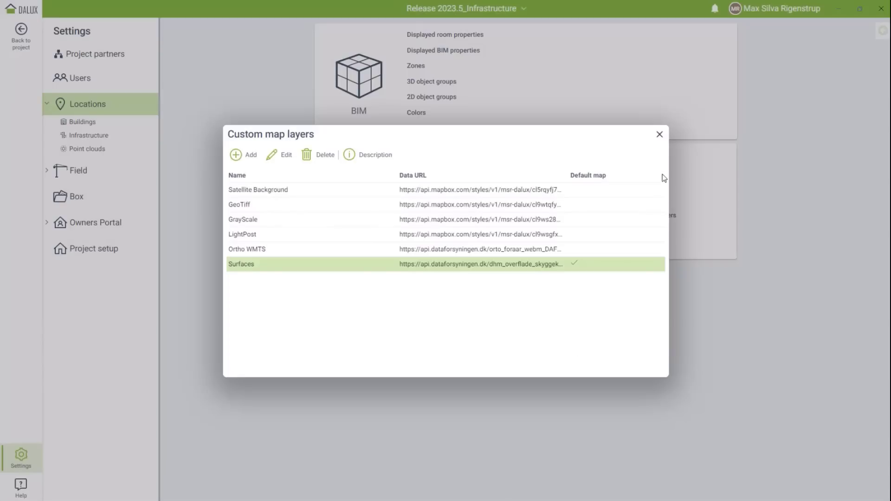
pyautogui.click(660, 136)
# Return to the project map, inspect the surface map more closely and bring up the available map types.
pyautogui.click(21, 34)
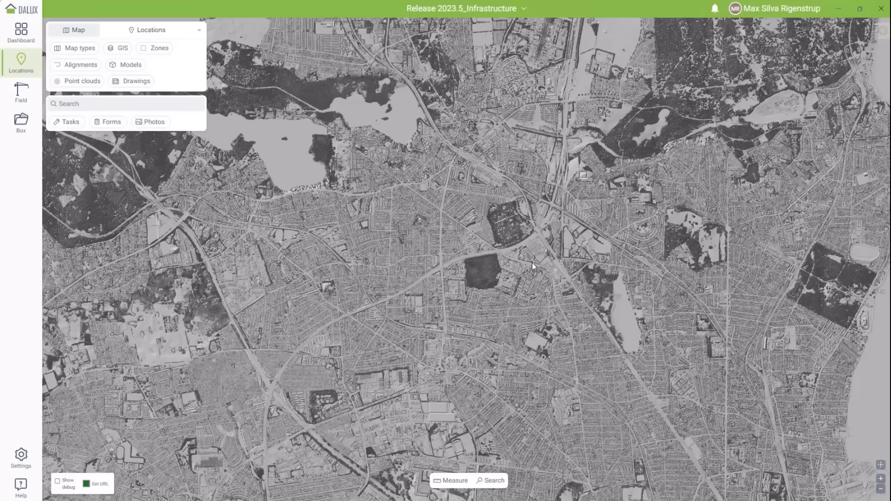
pyautogui.scroll(3, 446, 151)
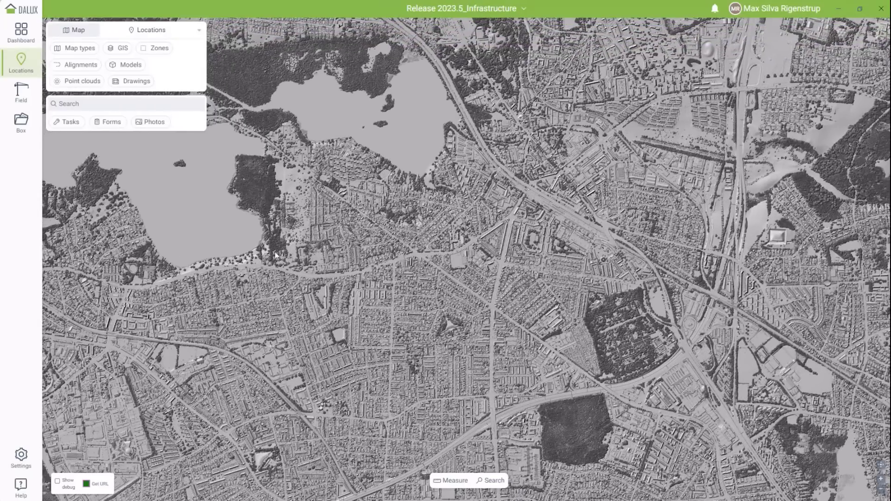
pyautogui.click(76, 48)
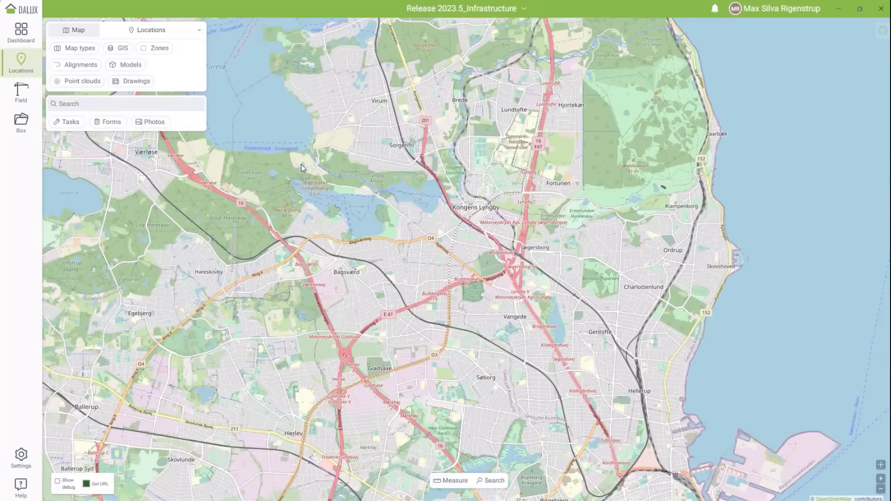
# Display one alignment on the map and examine its station labels along the road.
pyautogui.click(76, 64)
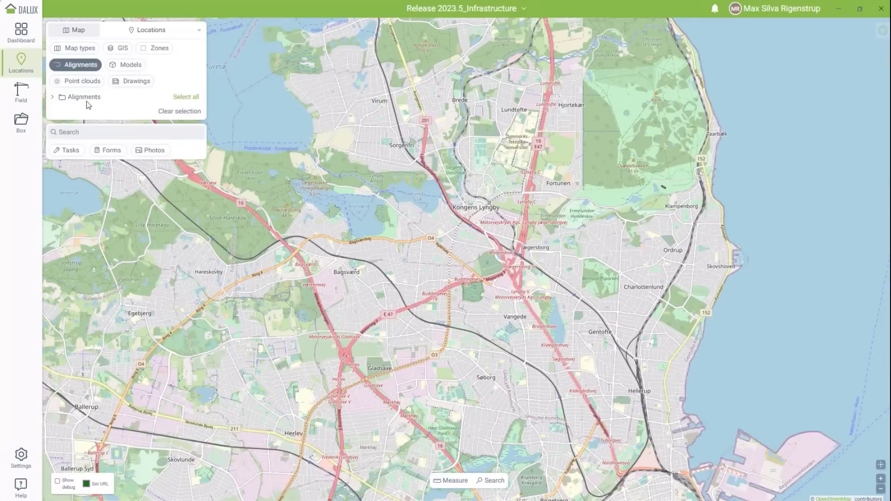
pyautogui.click(89, 130)
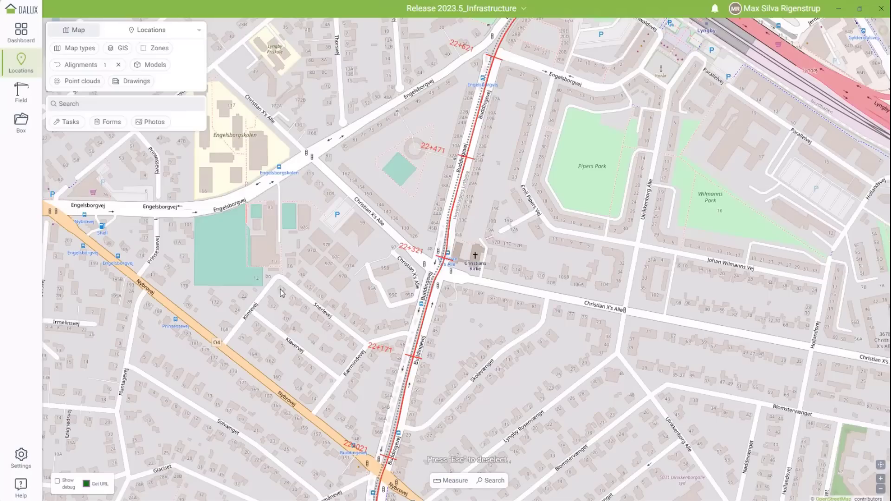
pyautogui.moveTo(348, 186); pyautogui.dragTo(273, 320)
pyautogui.moveTo(339, 162); pyautogui.dragTo(252, 297)
pyautogui.moveTo(628, 175); pyautogui.dragTo(477, 257)
pyautogui.moveTo(583, 232); pyautogui.dragTo(529, 317)
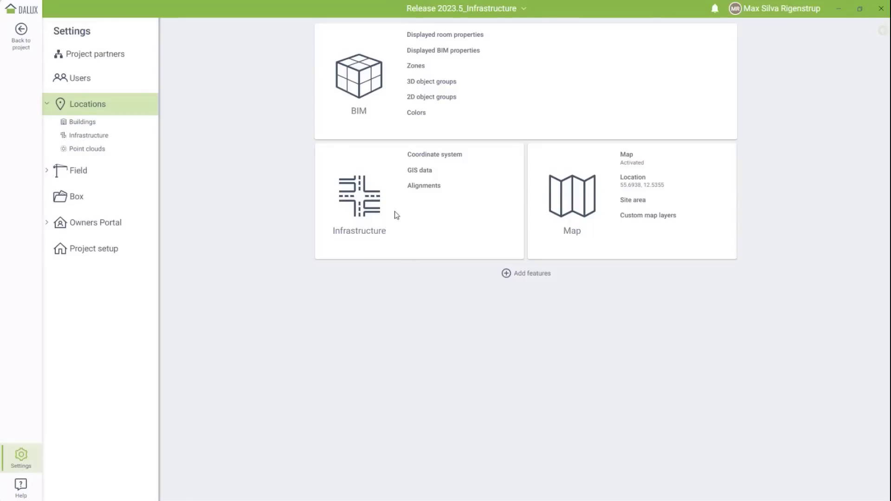
# In the infrastructure alignments settings, set the station increment of the Trackalignment_L.xml alignment to 100.
pyautogui.click(421, 187)
pyautogui.click(603, 135)
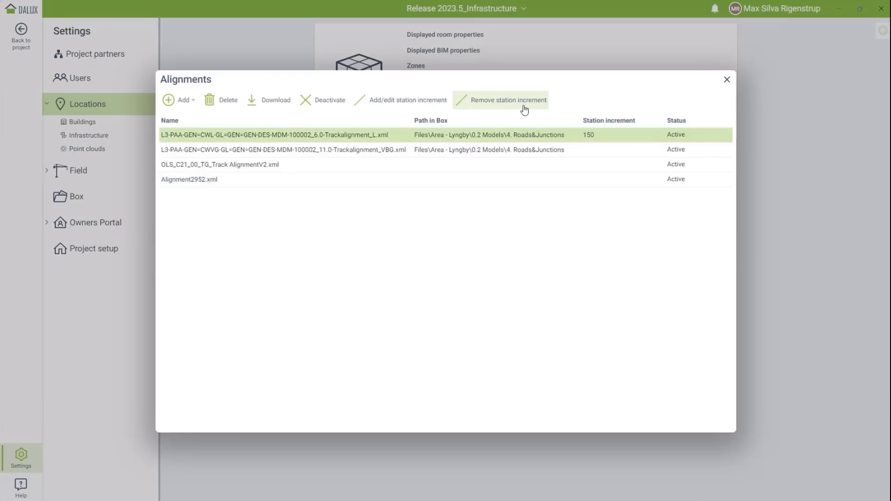
pyautogui.click(410, 101)
pyautogui.write('100')
pyautogui.click(493, 280)
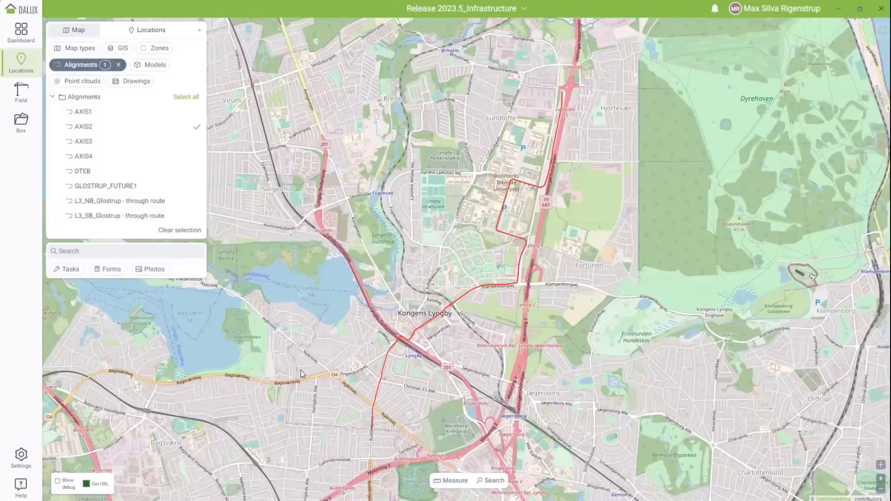
# Examine the station labels along the displayed alignment, then show the AXIS2 alignment on the map again.
pyautogui.scroll(3, 548, 342)
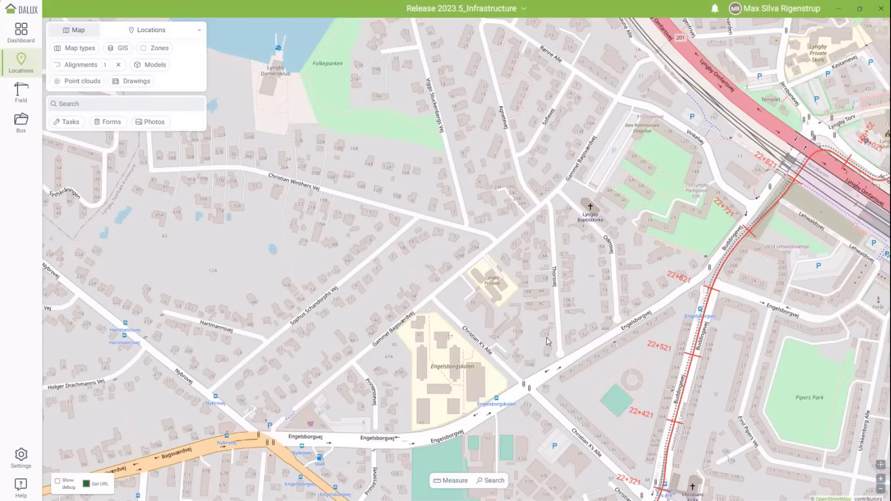
pyautogui.moveTo(548, 342); pyautogui.dragTo(372, 323)
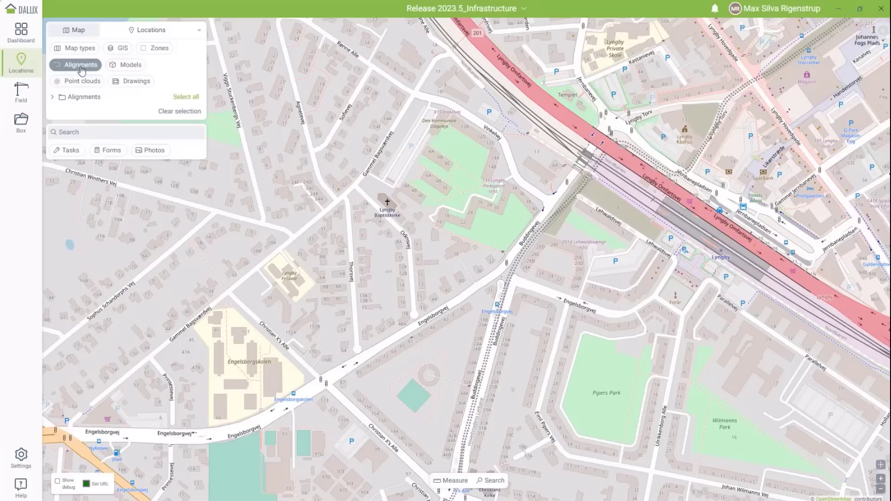
pyautogui.click(76, 64)
pyautogui.click(95, 100)
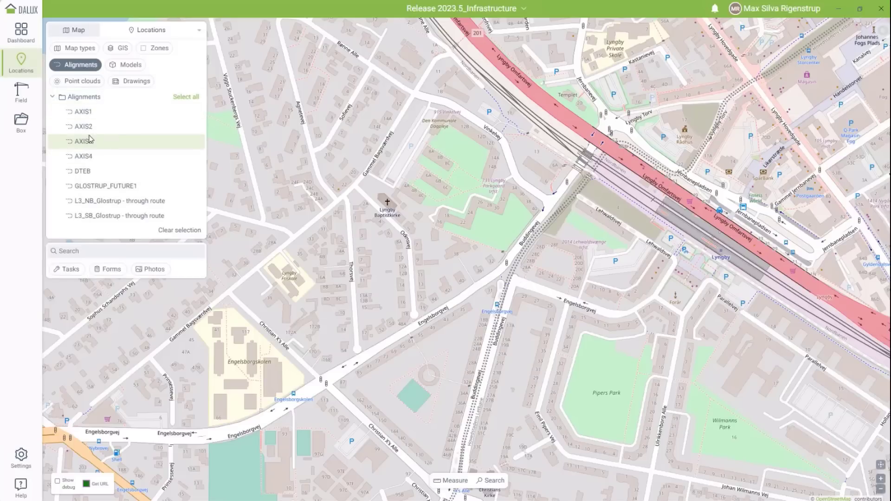
pyautogui.click(86, 126)
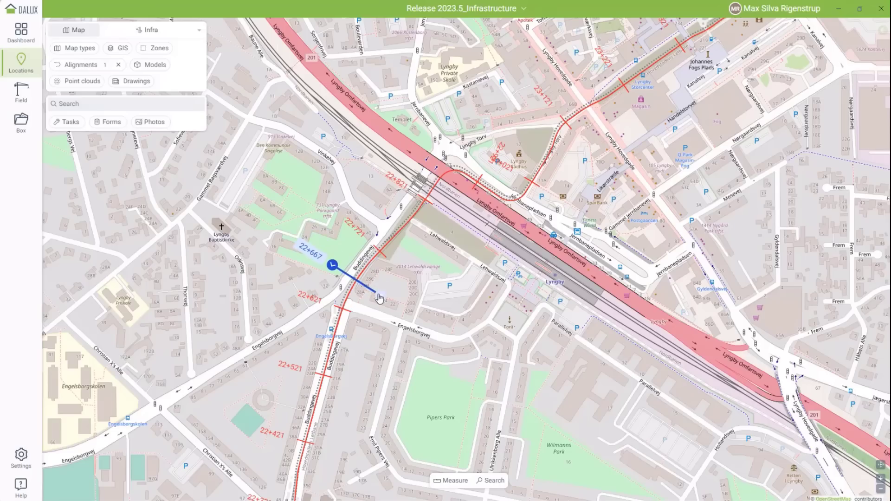
# Open the 3D cross section at station 22+668 on the alignment and set its position to PK 22+800.
pyautogui.click(341, 264)
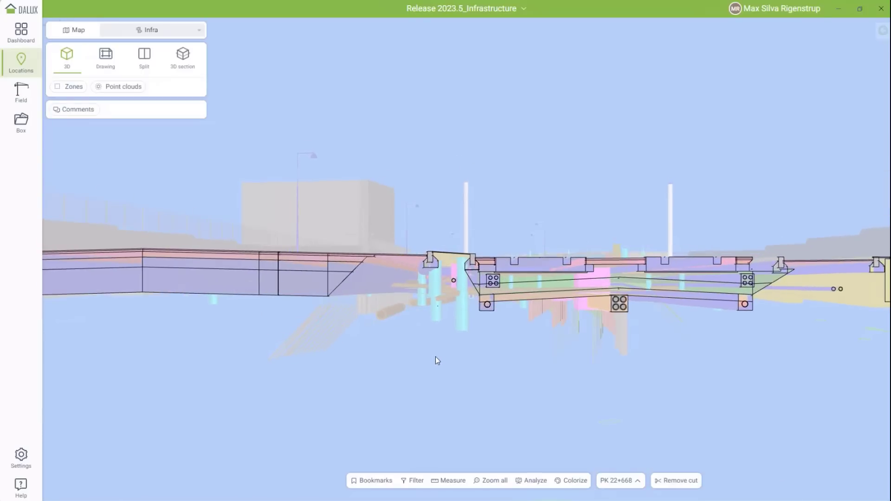
pyautogui.click(636, 481)
pyautogui.moveTo(651, 414); pyautogui.dragTo(624, 422)
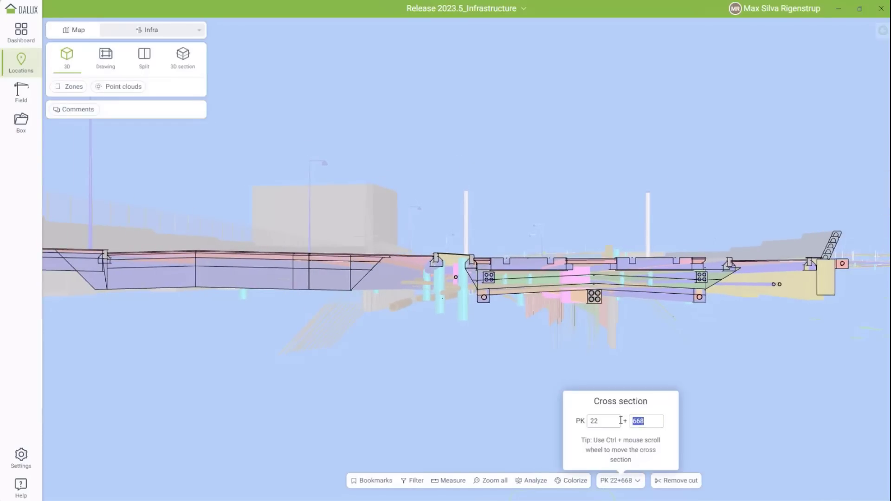
pyautogui.write('800')
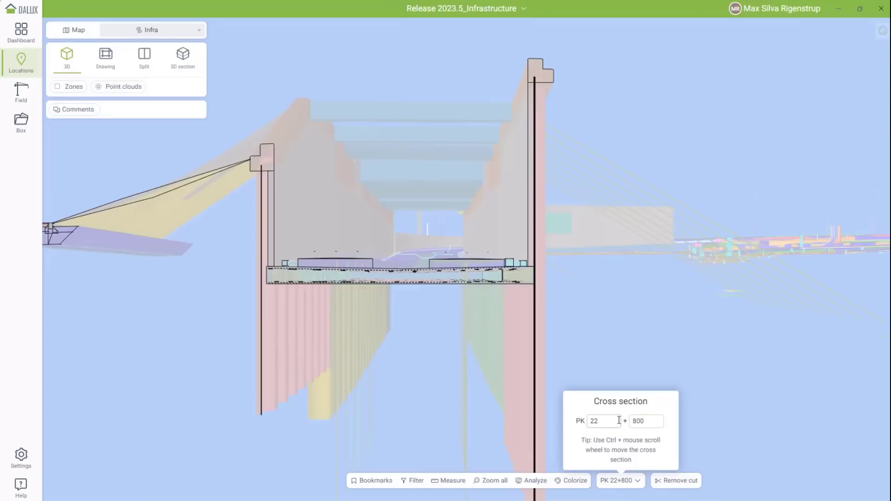
pyautogui.click(608, 379)
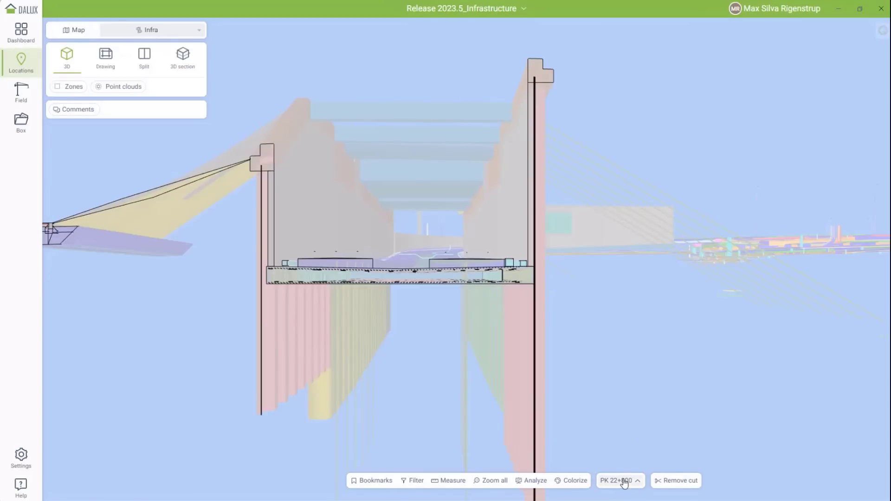
# Set the cross section position to PK 22+850.
pyautogui.click(622, 482)
pyautogui.press('BackSpace')
pyautogui.press('BackSpace')
pyautogui.write('50')
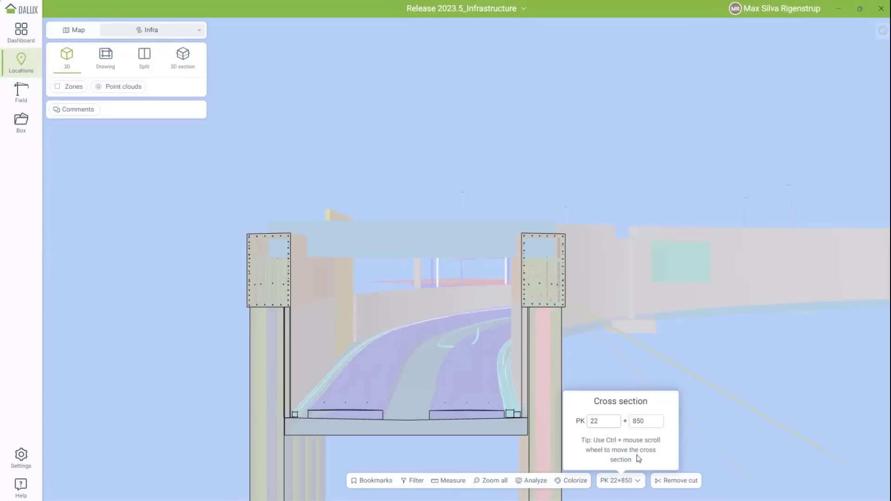
pyautogui.click(621, 367)
# Move the cross section gradually forward along the alignment to PK 22+932.
pyautogui.moveTo(449, 400); pyautogui.dragTo(523, 386, button='middle')
pyautogui.keyDown('ctrl'); pyautogui.scroll(6, 524, 386); pyautogui.keyUp('ctrl')
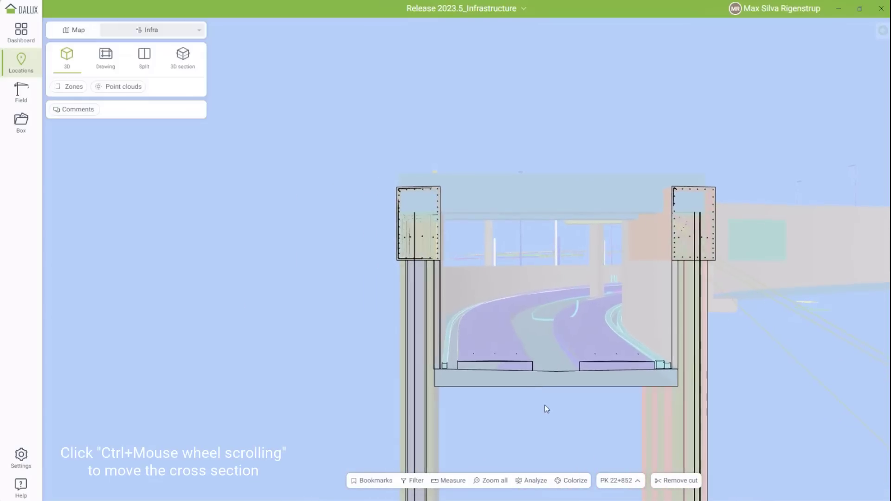
pyautogui.keyDown('ctrl'); pyautogui.scroll(20, 547, 411); pyautogui.keyUp('ctrl')
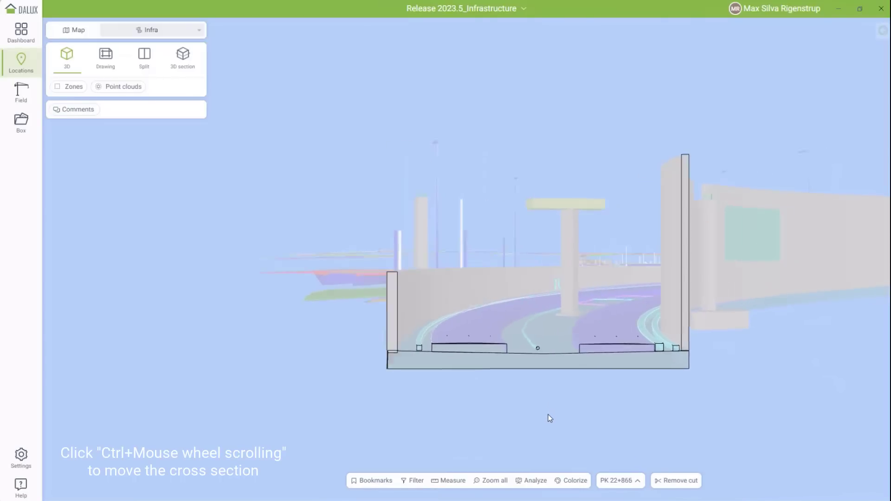
pyautogui.keyDown('ctrl'); pyautogui.scroll(15, 549, 419); pyautogui.keyUp('ctrl')
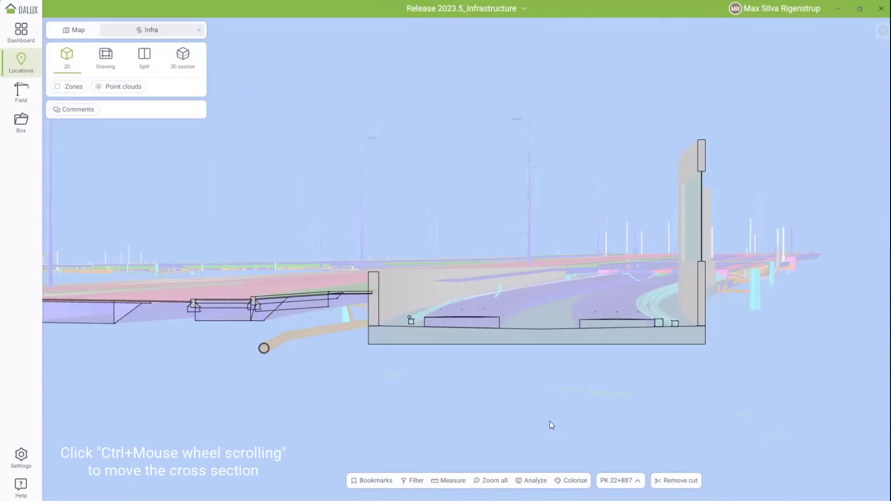
pyautogui.keyDown('ctrl'); pyautogui.scroll(15, 551, 426); pyautogui.keyUp('ctrl')
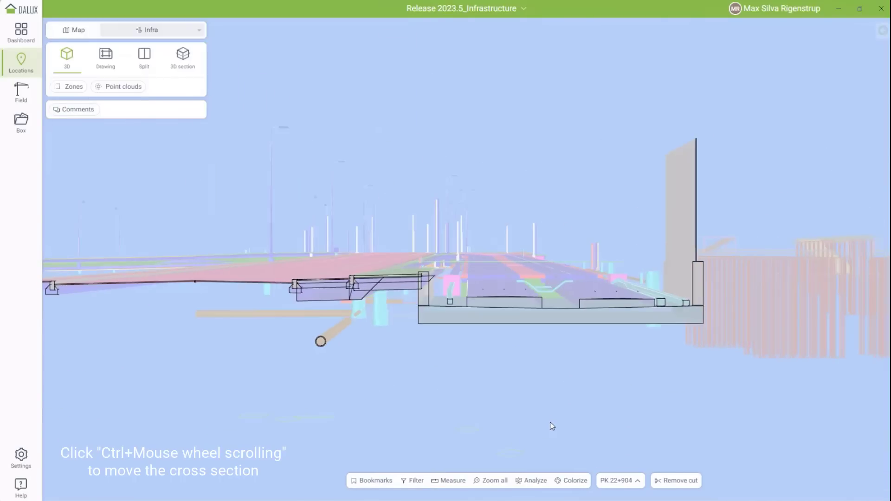
pyautogui.keyDown('ctrl'); pyautogui.scroll(20, 552, 425); pyautogui.keyUp('ctrl')
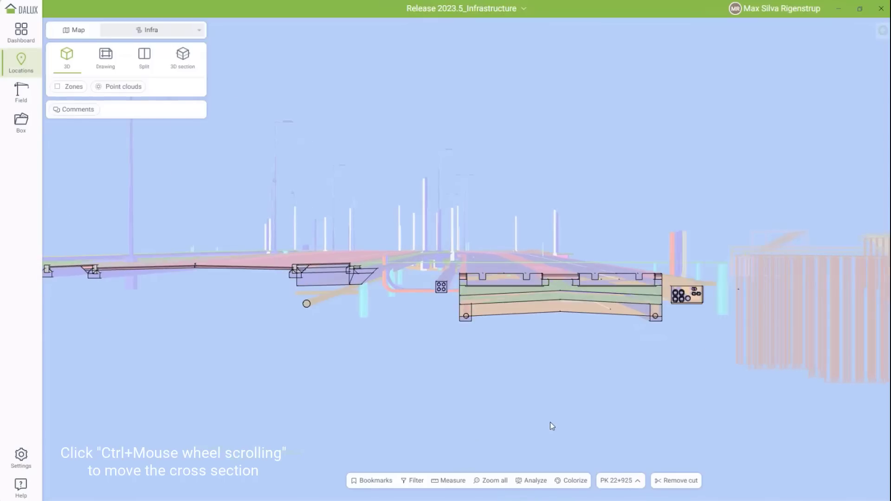
pyautogui.moveTo(538, 330); pyautogui.dragTo(542, 367, button='middle')
pyautogui.scroll(1, 549, 361)
pyautogui.scroll(4, 551, 363)
pyautogui.moveTo(557, 362); pyautogui.dragTo(497, 360, button='middle')
# Measure point to point from the lower duct bank to the drain trench corner, and place a position marker on the middle duct bank's corner.
pyautogui.click(448, 480)
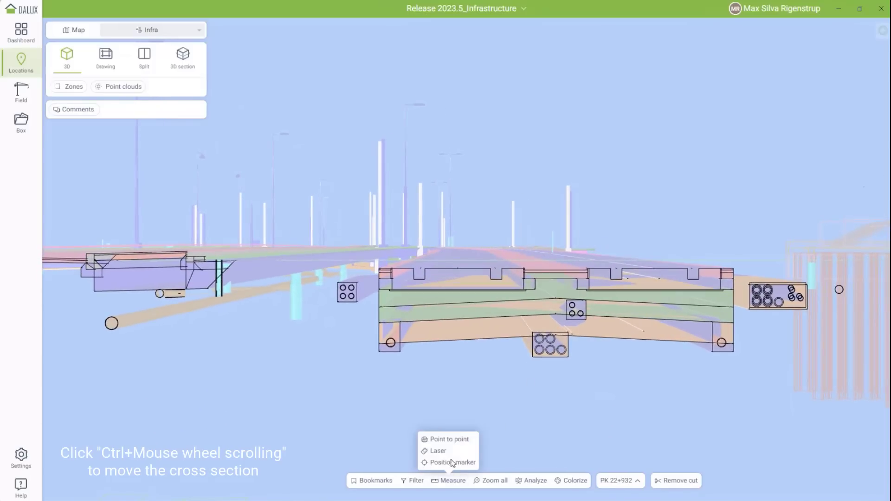
pyautogui.click(533, 332)
pyautogui.click(400, 352)
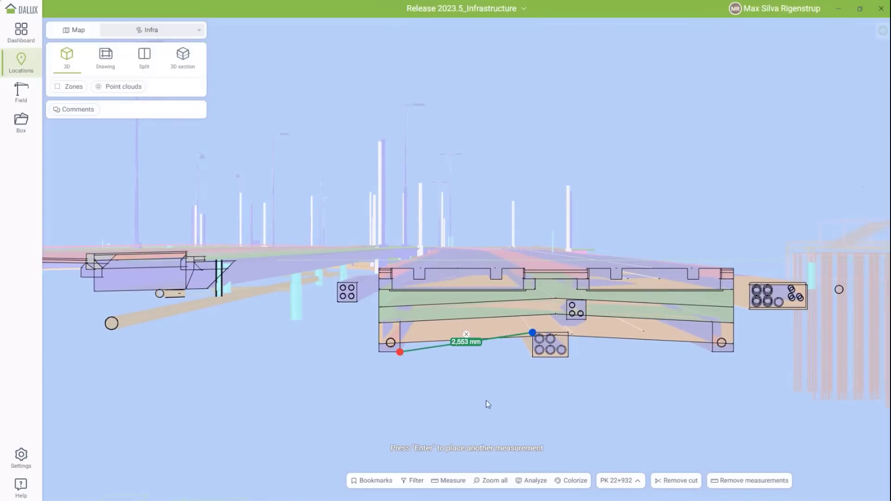
pyautogui.click(451, 484)
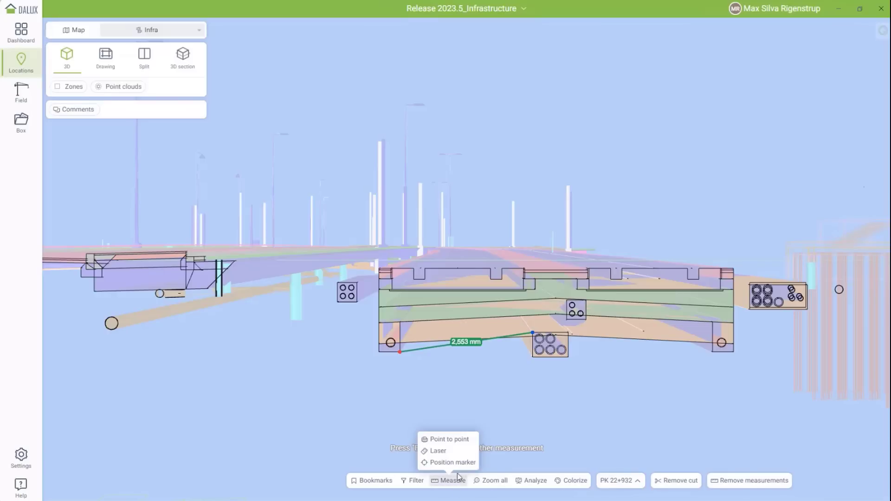
pyautogui.click(453, 463)
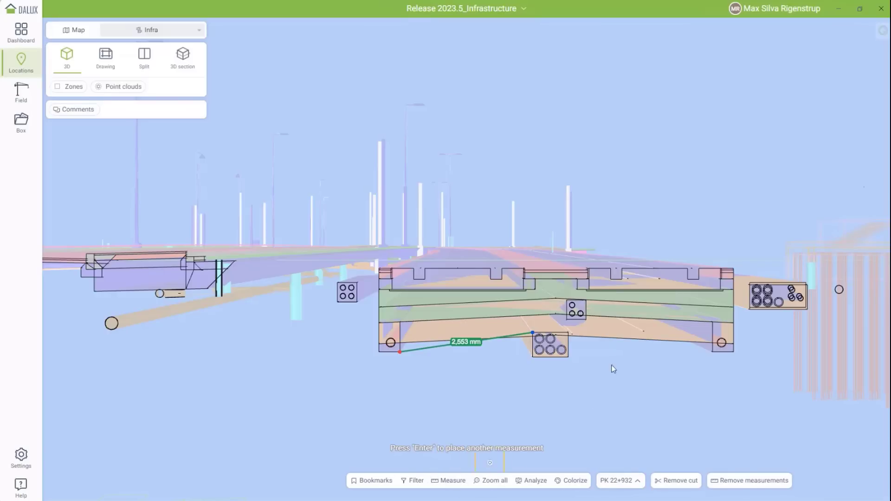
pyautogui.click(586, 300)
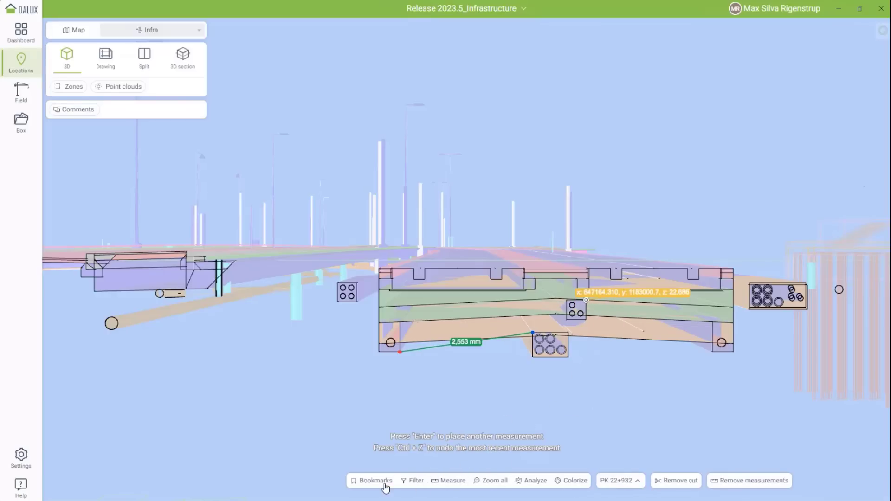
# Save the current cross section view as a bookmark named Station 22+932 in My bookmarks.
pyautogui.click(372, 481)
pyautogui.click(370, 411)
pyautogui.write('Station')
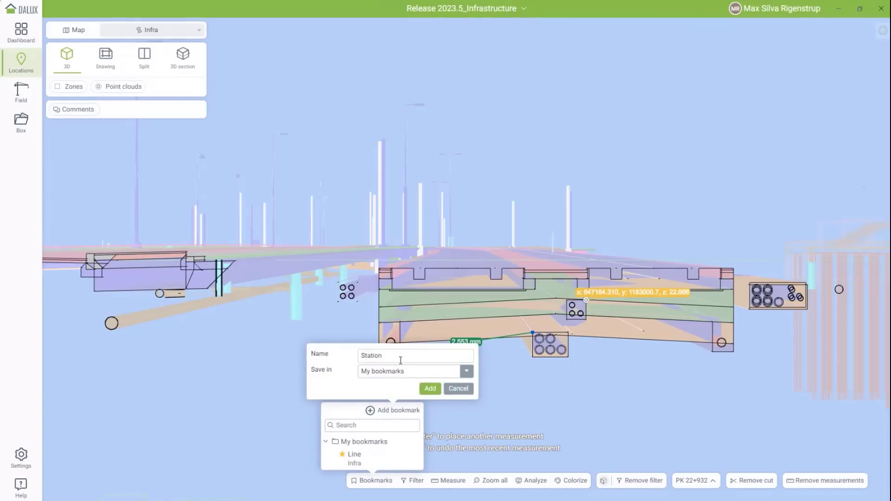
pyautogui.write(' 22+932')
pyautogui.click(430, 389)
# Show the Line bookmark, then return to the Station 22+932 bookmark.
pyautogui.click(354, 434)
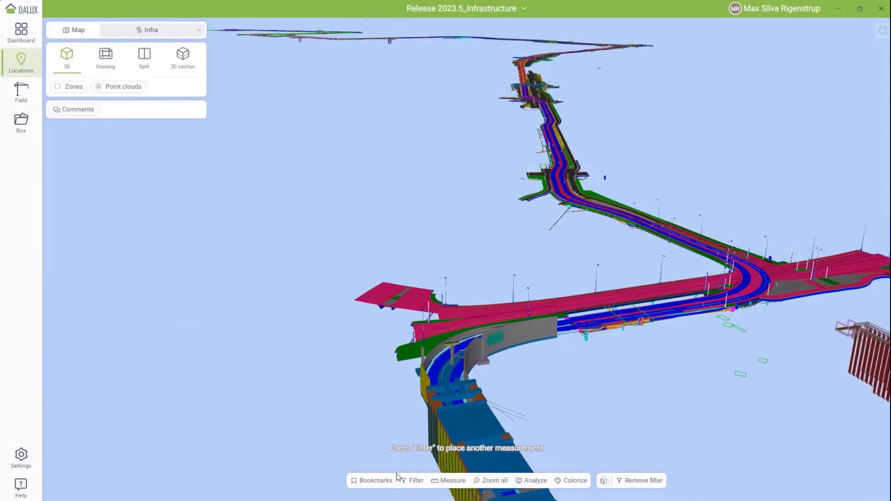
pyautogui.click(371, 480)
pyautogui.click(375, 461)
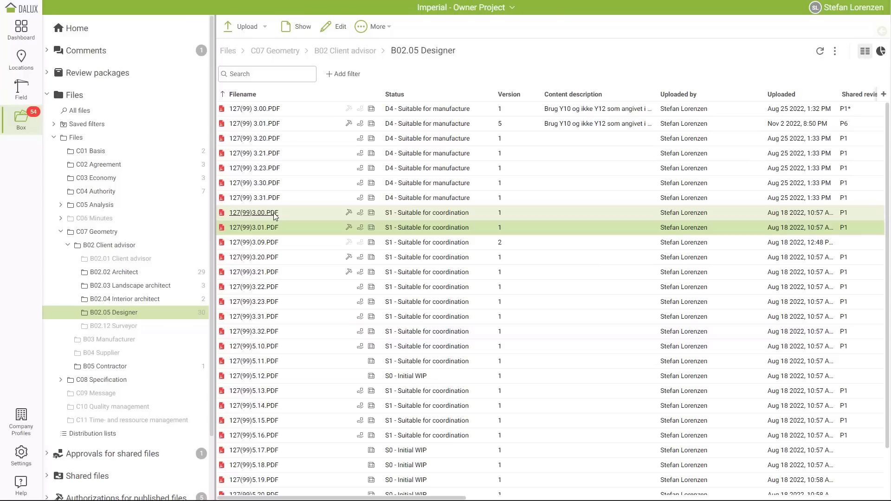
# Try to upload the seven DLX-ARC-ZZ PDF drawings to the B02.05 Designer folder without filling in the required status and content description.
pyautogui.click(251, 32)
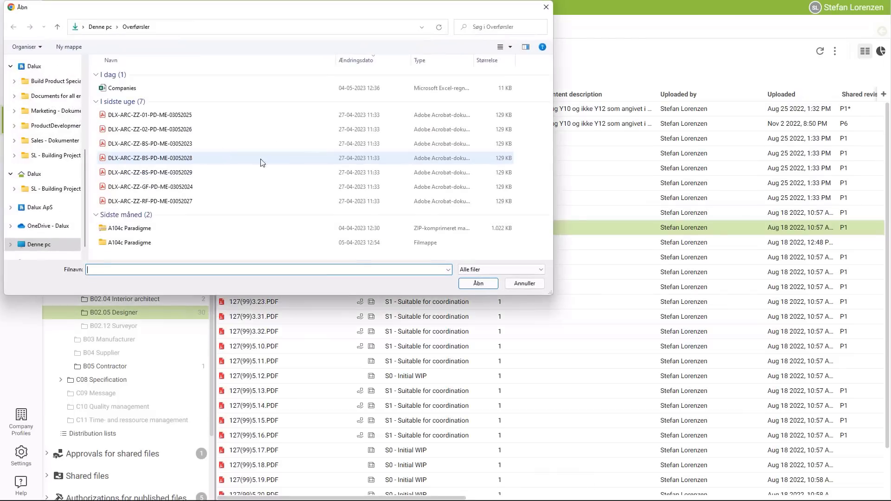
pyautogui.click(184, 115)
pyautogui.keyDown('shift'); pyautogui.click(200, 201); pyautogui.keyUp('shift')
pyautogui.click(482, 284)
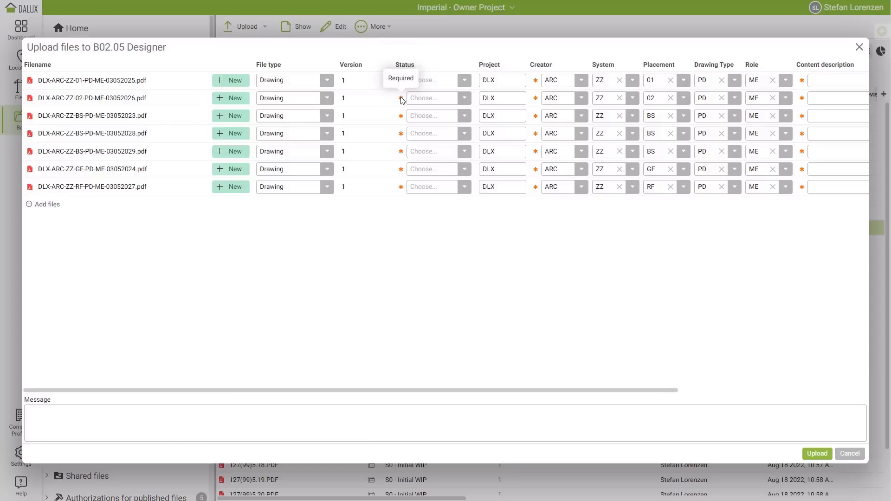
pyautogui.click(817, 454)
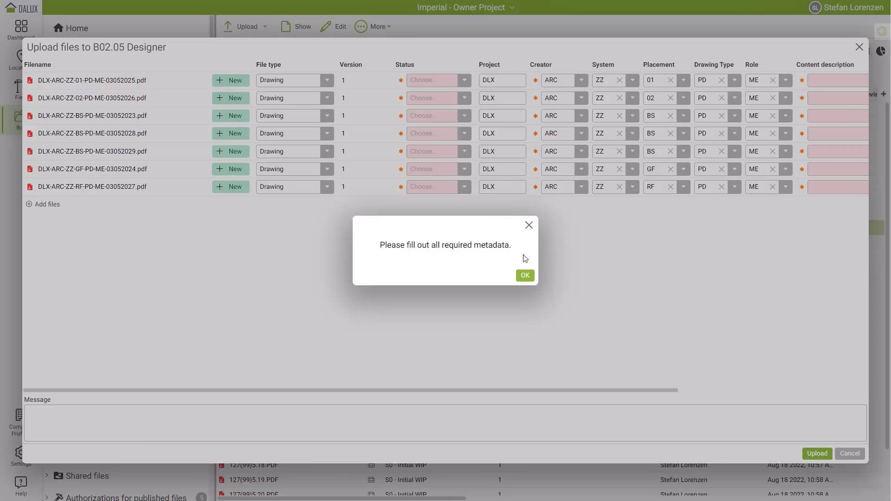
pyautogui.click(529, 225)
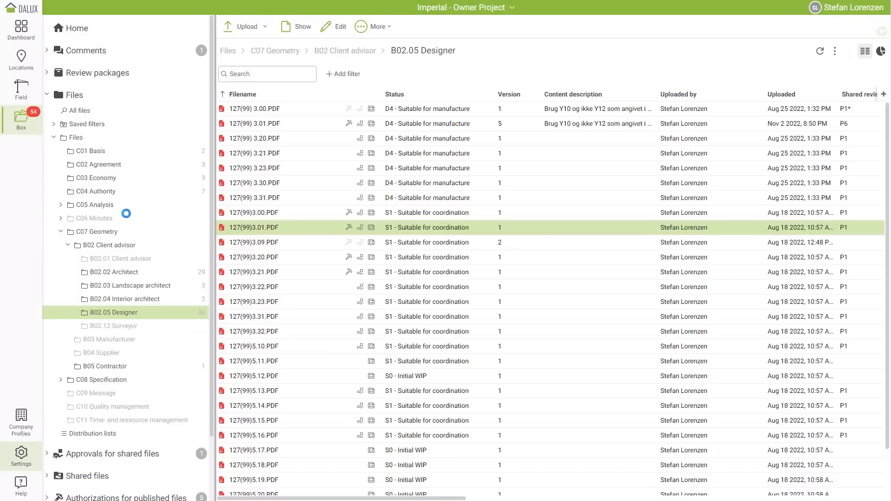
# In the project's Box settings, review which metadata fields are required for drawings and leave them as they are.
pyautogui.click(23, 452)
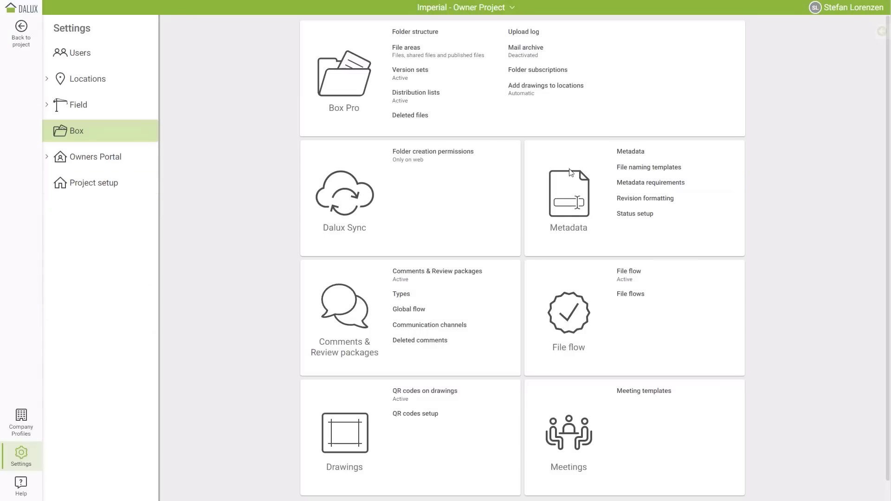
pyautogui.click(651, 184)
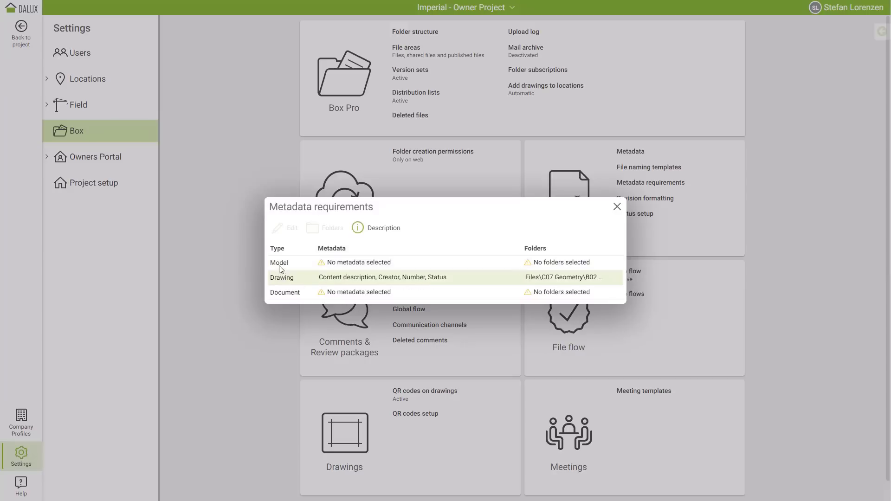
pyautogui.doubleClick(308, 278)
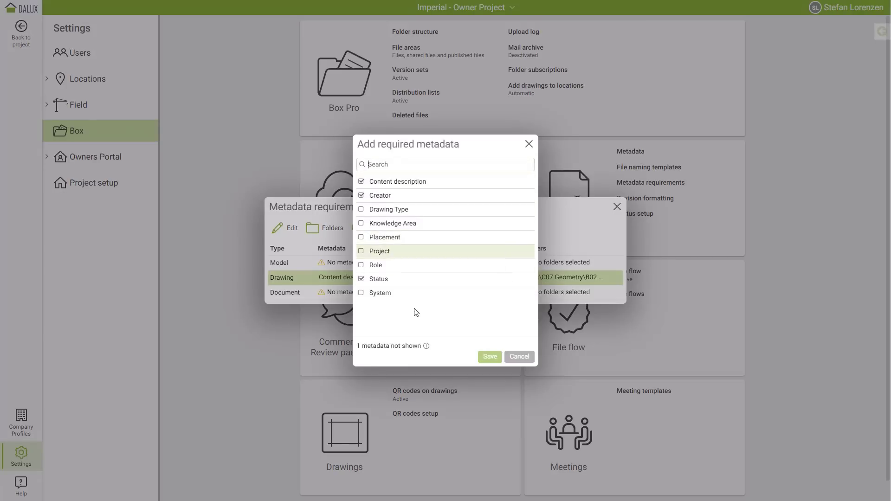
pyautogui.click(526, 358)
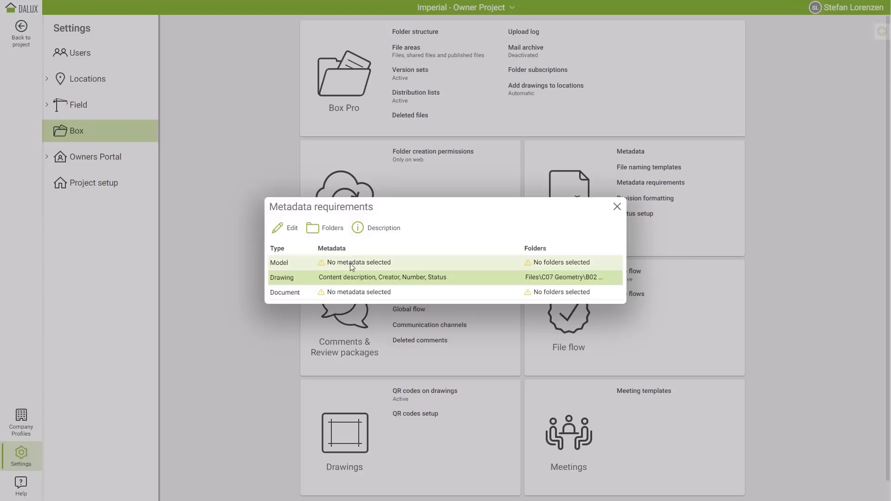
# Inspect the folders assigned to the drawing metadata requirements, expanding C07 Geometry and B02 Client advisor.
pyautogui.click(320, 230)
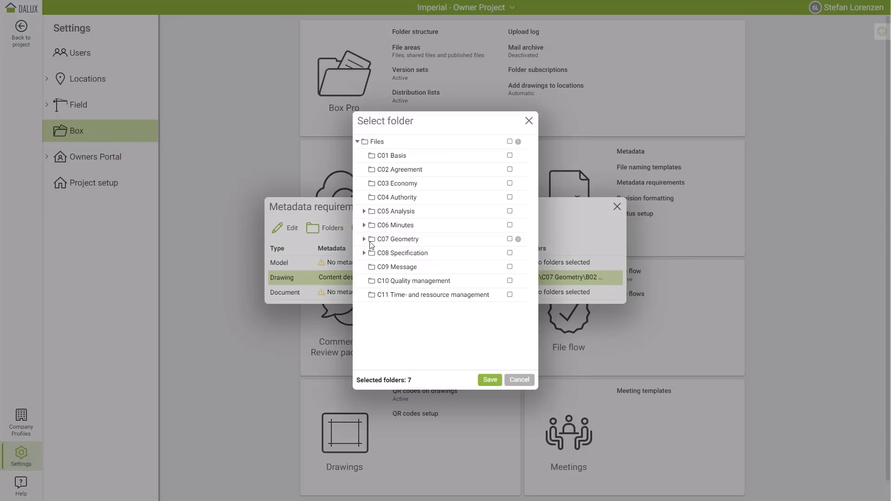
pyautogui.click(364, 239)
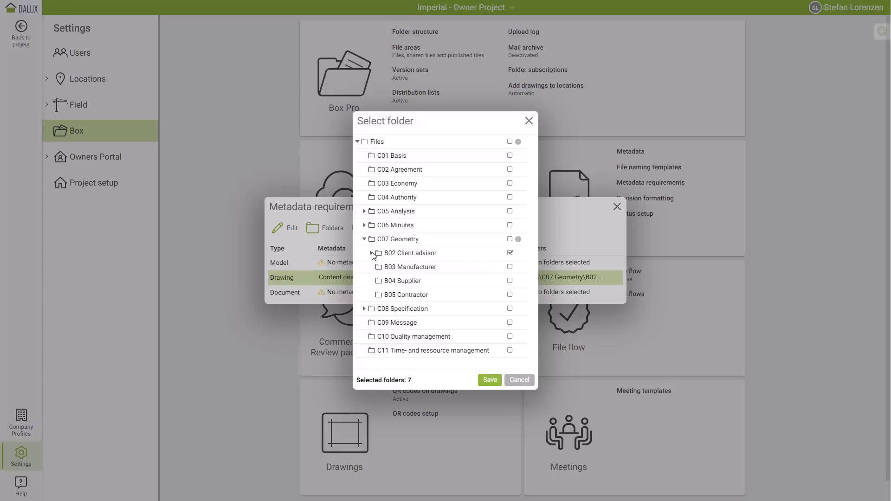
pyautogui.click(372, 252)
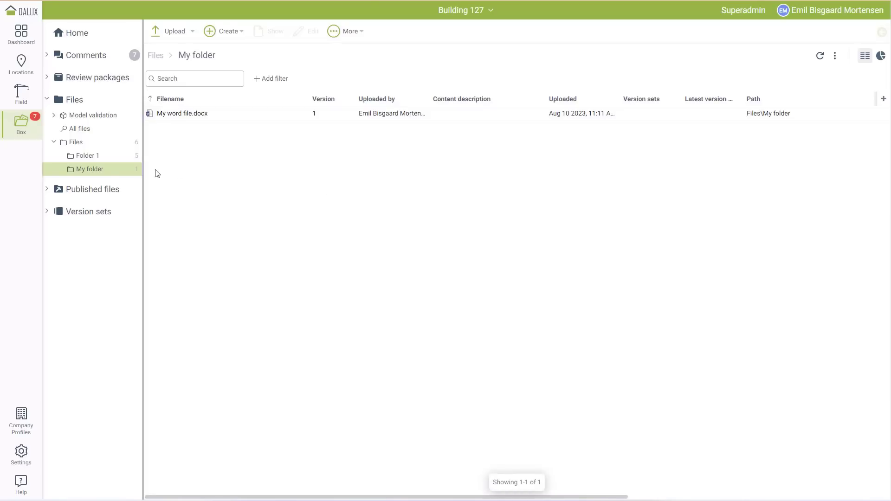
# Open My word file.docx from My folder, look through it and start editing it in Microsoft Office for the web.
pyautogui.click(188, 113)
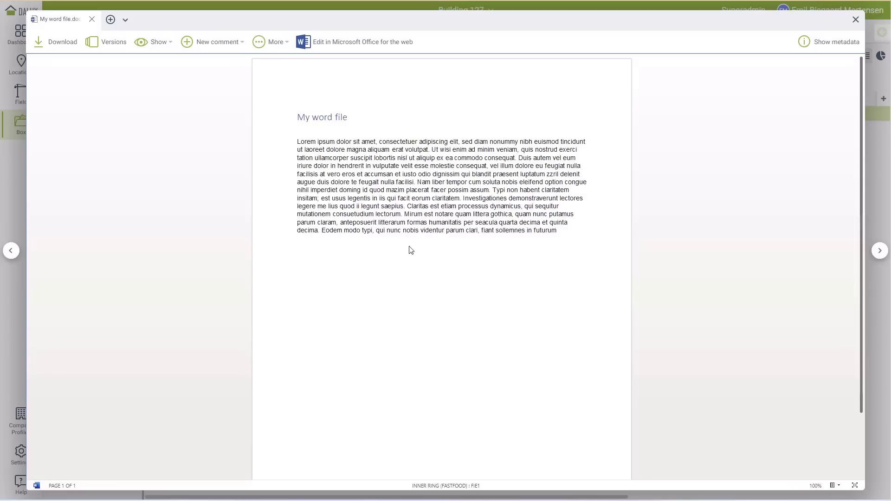
pyautogui.scroll(-2, 430, 210)
pyautogui.scroll(2, 430, 210)
pyautogui.scroll(-1, 431, 211)
pyautogui.scroll(1, 431, 210)
pyautogui.click(349, 47)
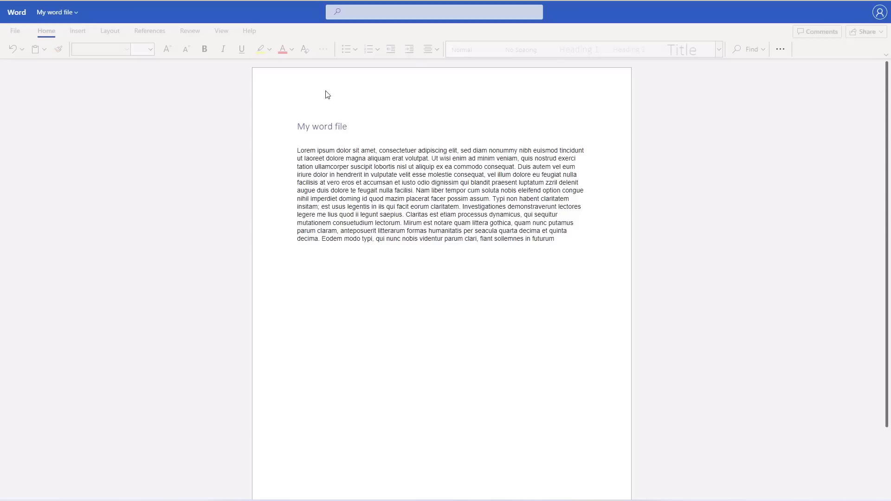
# Add "Hello" on a new line below the Word document's paragraph, and load the new version in the Dalux viewer before closing it.
pyautogui.click(559, 242)
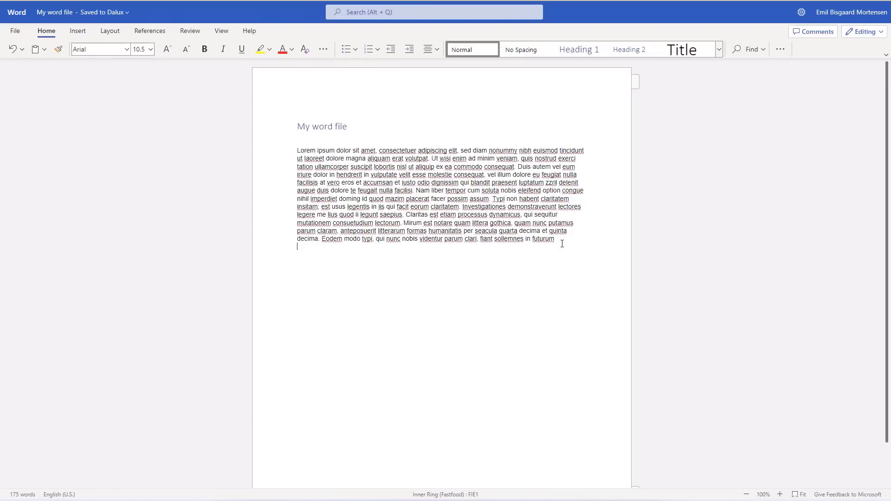
pyautogui.press('Return')
pyautogui.write('Hello')
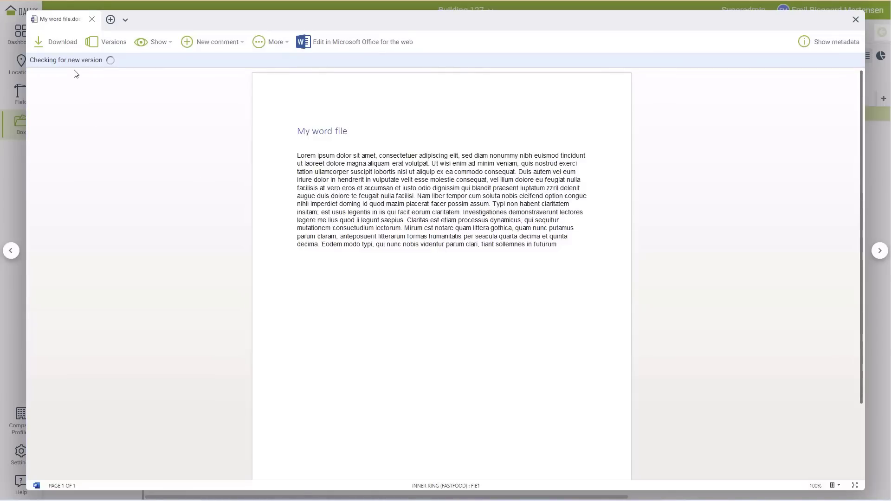
pyautogui.click(88, 60)
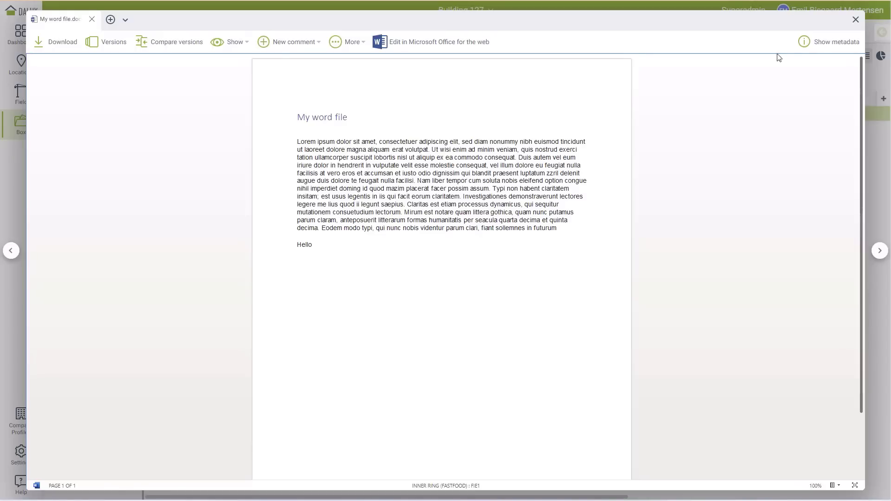
pyautogui.click(856, 19)
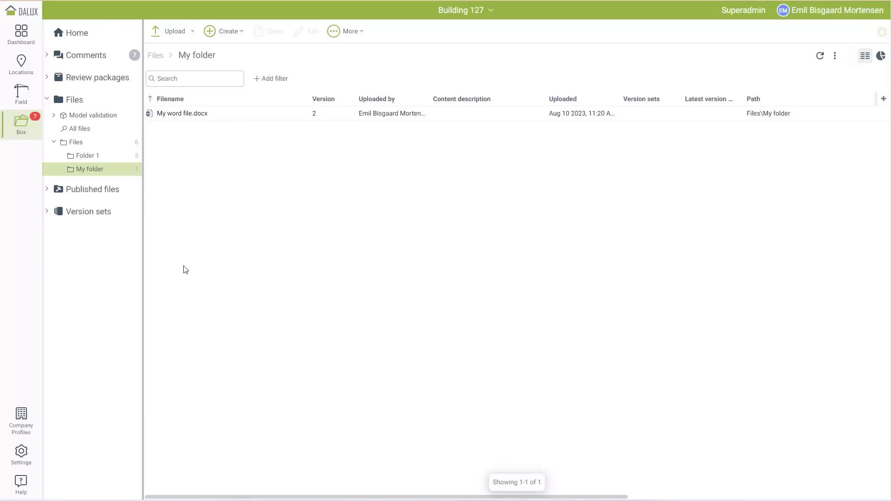
# Open the Box settings of the Building 127 project.
pyautogui.click(23, 452)
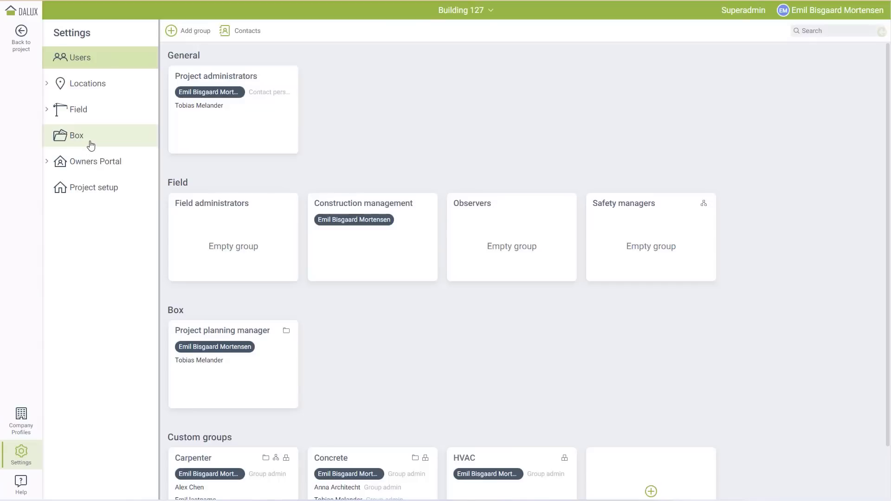
pyautogui.click(91, 146)
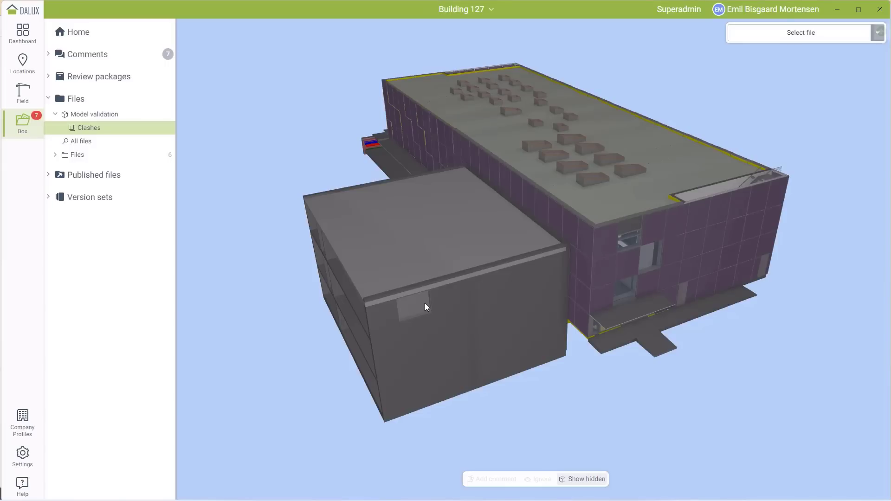
# Open the Clashes check under Model validation and show the clashes of the file 127 Ark.rvt.
pyautogui.click(95, 119)
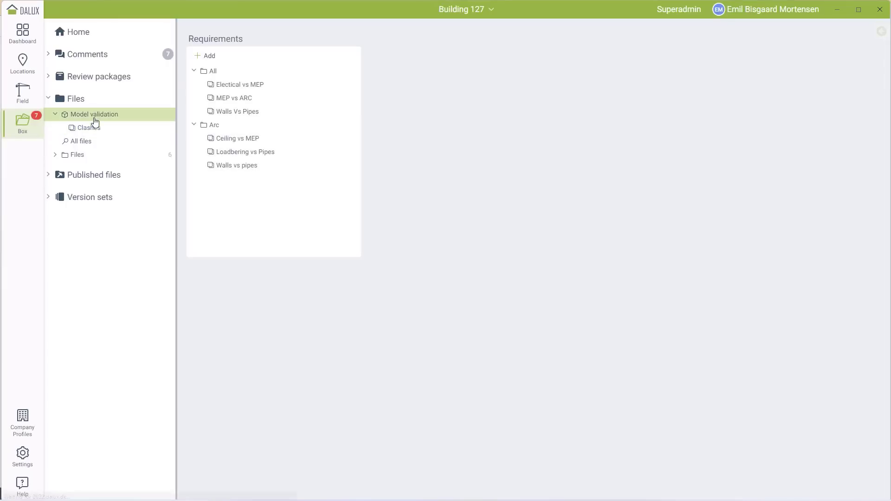
pyautogui.click(121, 135)
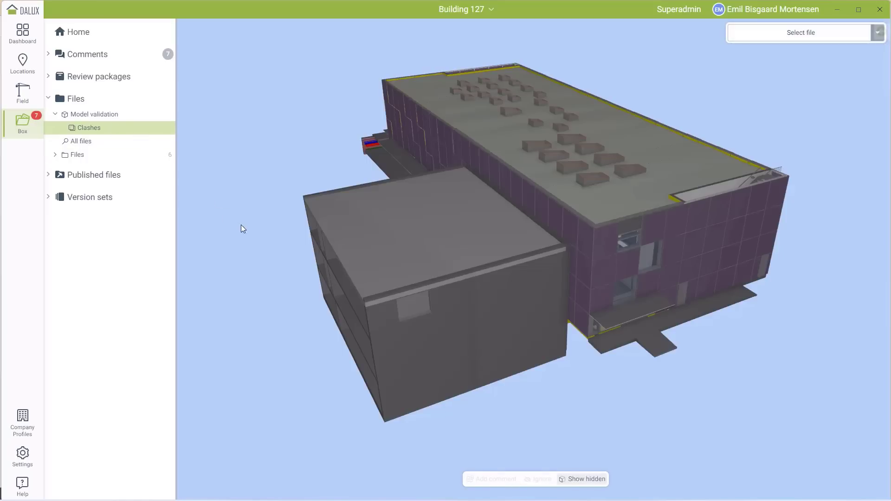
pyautogui.moveTo(463, 253); pyautogui.dragTo(538, 225)
pyautogui.click(790, 37)
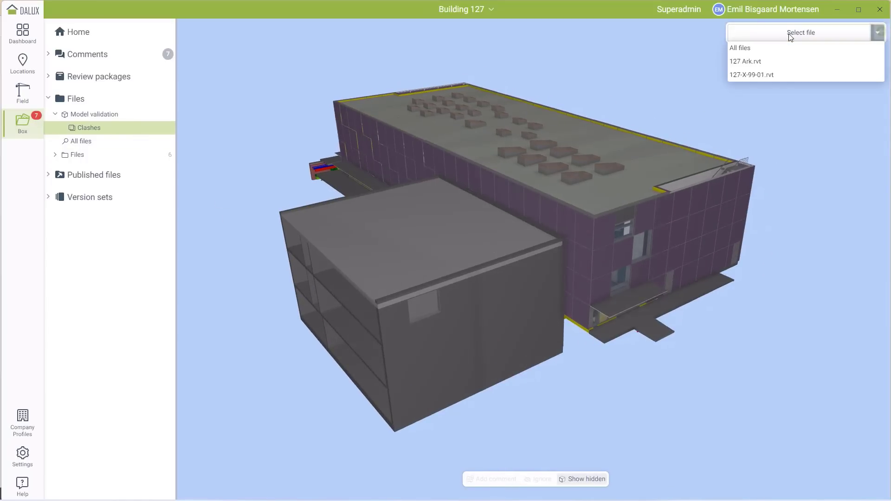
pyautogui.click(774, 66)
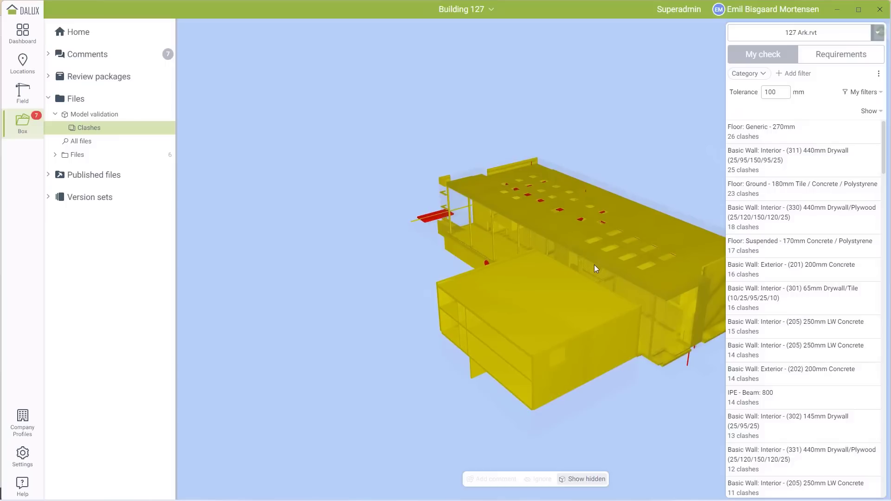
pyautogui.scroll(5, 578, 254)
pyautogui.moveTo(581, 261); pyautogui.dragTo(477, 193)
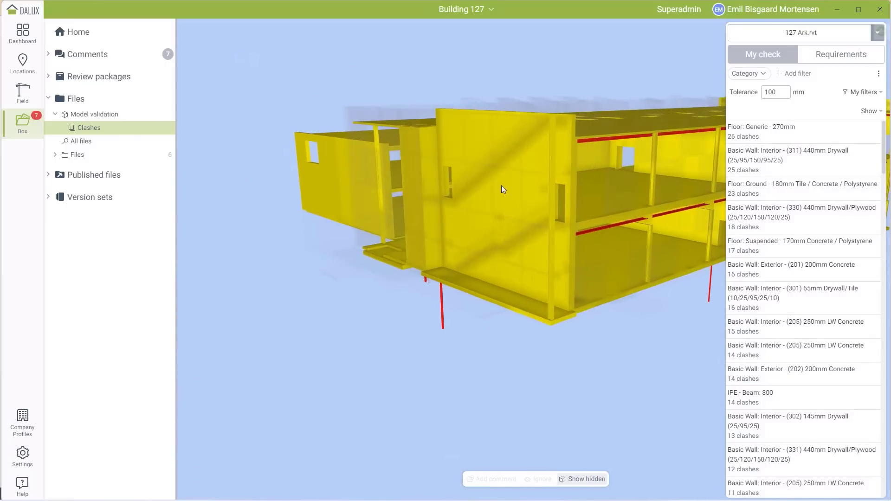
# Filter the clash check to the Doors category and examine the clashing doors in the model.
pyautogui.click(748, 74)
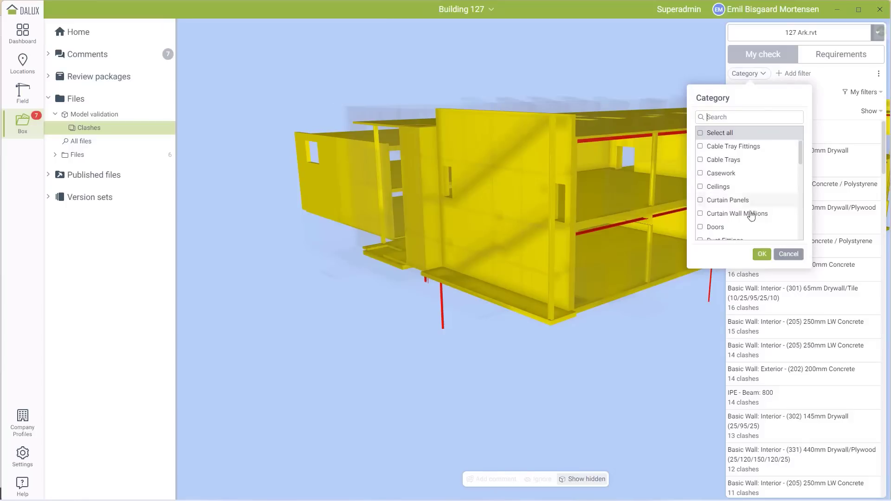
pyautogui.click(741, 226)
pyautogui.click(762, 254)
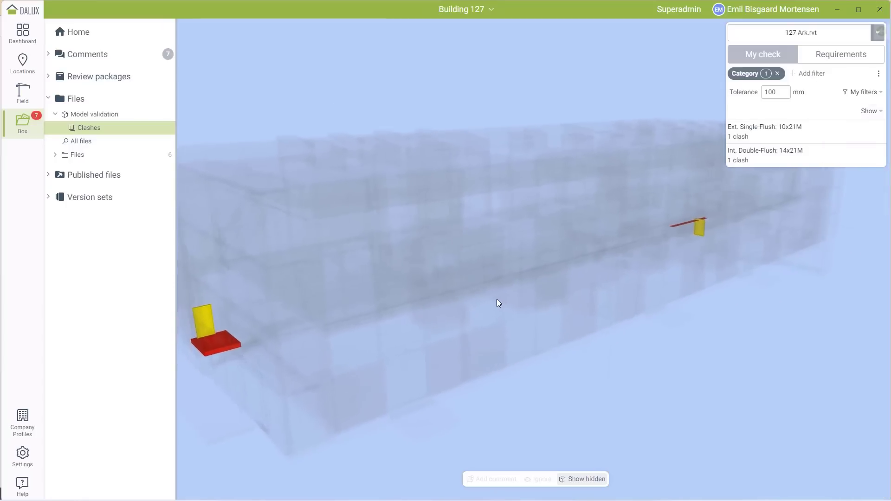
pyautogui.moveTo(379, 255); pyautogui.dragTo(427, 248, button='middle')
pyautogui.scroll(3, 338, 282)
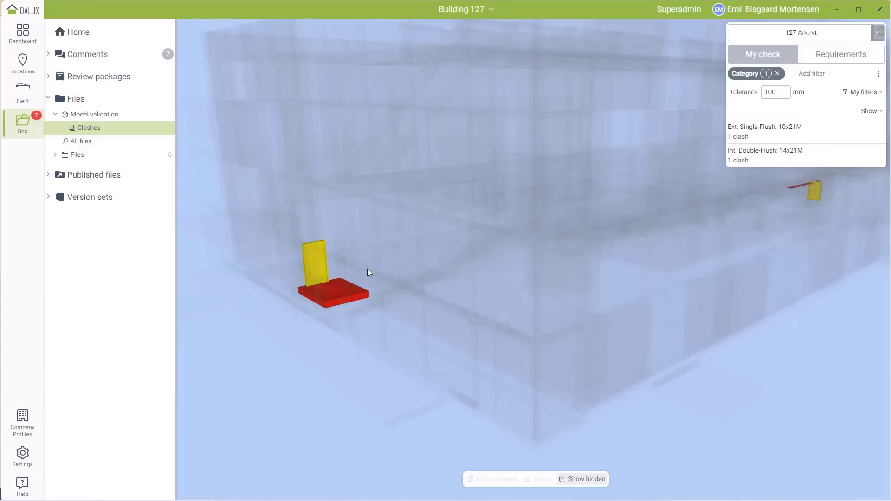
pyautogui.scroll(-3, 449, 197)
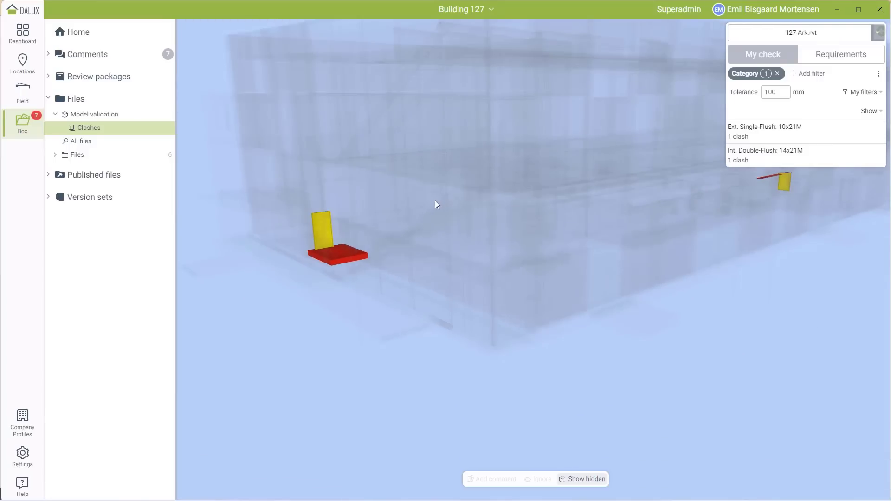
pyautogui.moveTo(438, 205); pyautogui.dragTo(439, 236)
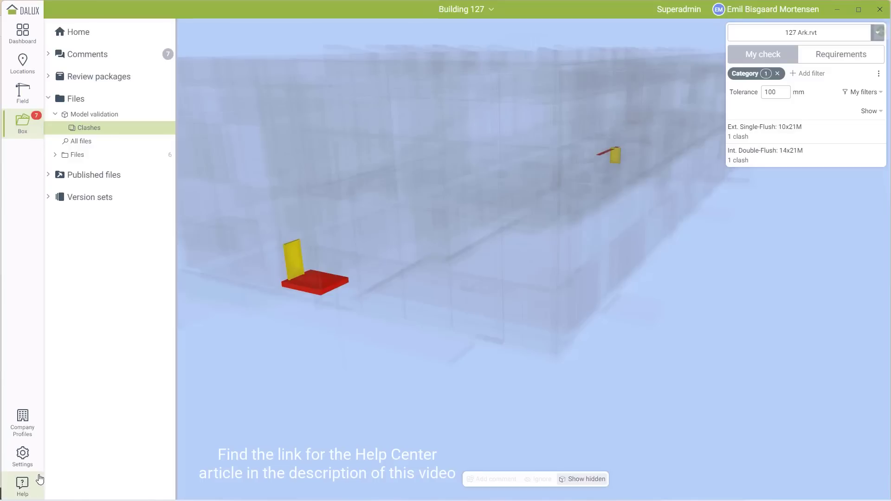
pyautogui.moveTo(497, 204); pyautogui.dragTo(507, 212)
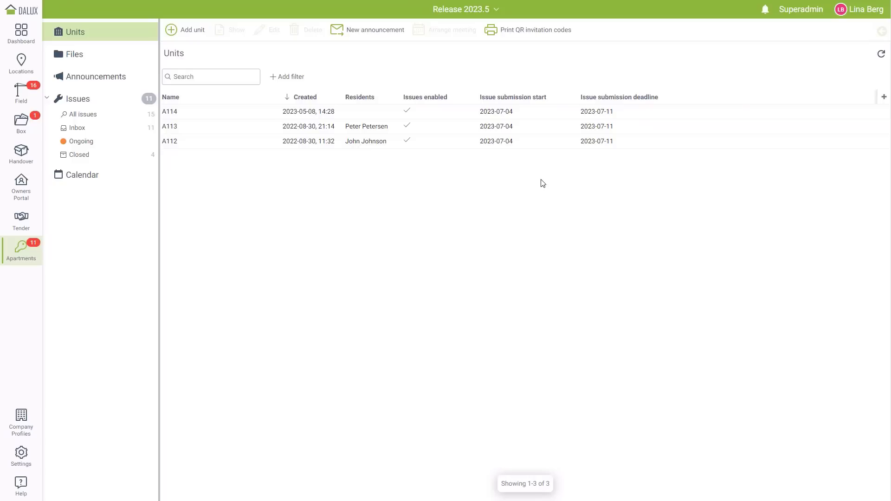
# Select the apartment units A114, A113 and A112 together and open them for editing.
pyautogui.click(268, 114)
pyautogui.keyDown('shift'); pyautogui.click(260, 140); pyautogui.keyUp('shift')
pyautogui.click(259, 30)
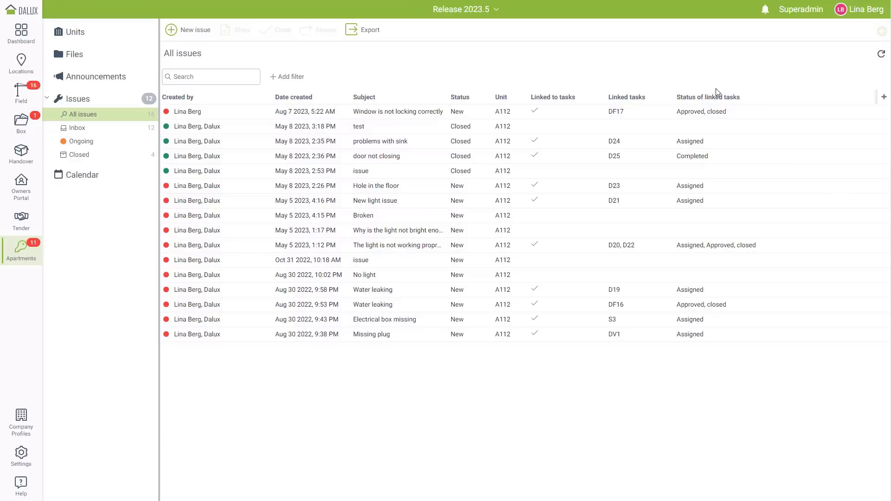
# Close the issues linked to tasks DF17 and DF16 together, "Window is not locking correctly" and "Water leaking".
pyautogui.click(706, 111)
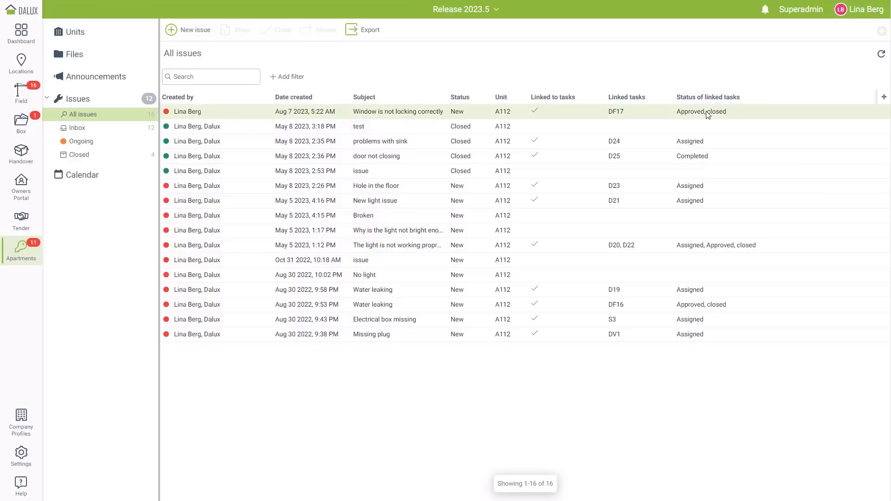
pyautogui.keyDown('ctrl'); pyautogui.click(725, 308); pyautogui.keyUp('ctrl')
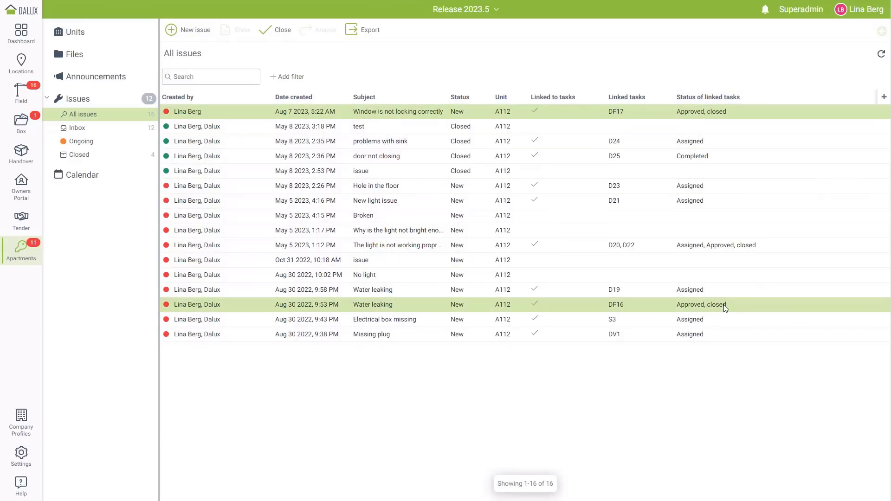
pyautogui.click(275, 37)
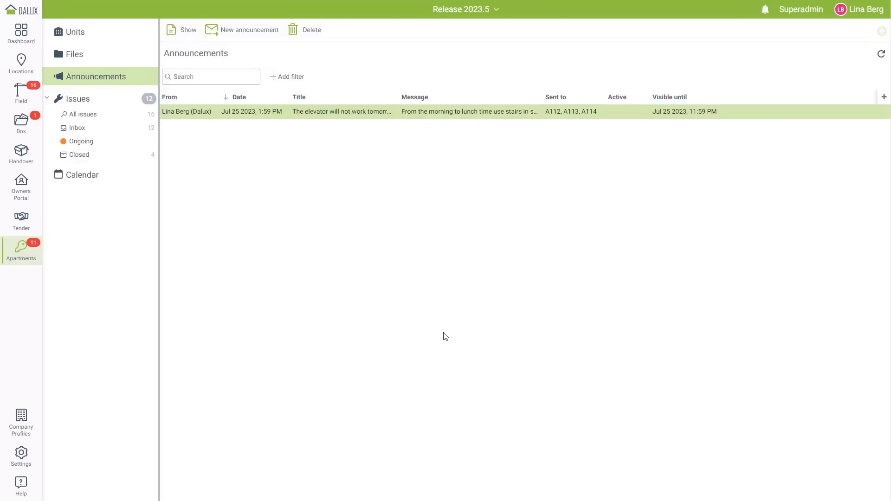
# Start a new announcement for the apartments.
pyautogui.click(239, 31)
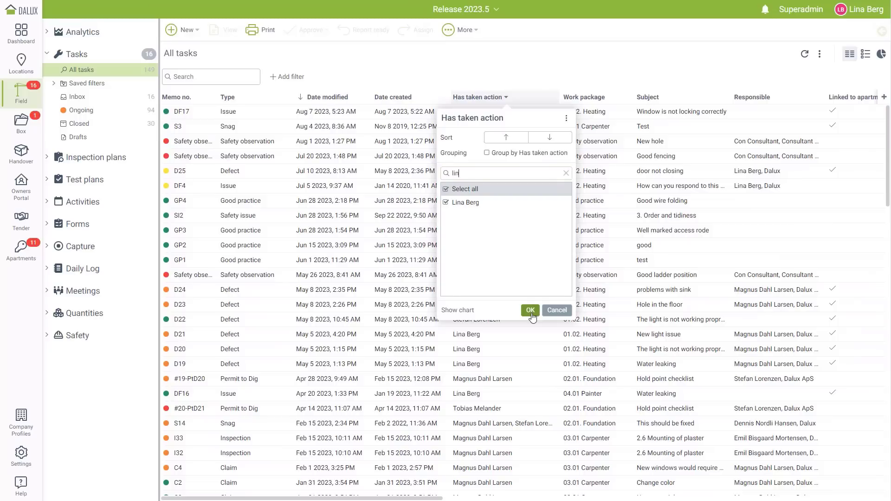
# Filter all Field tasks by one person in the Has taken action column.
pyautogui.click(530, 311)
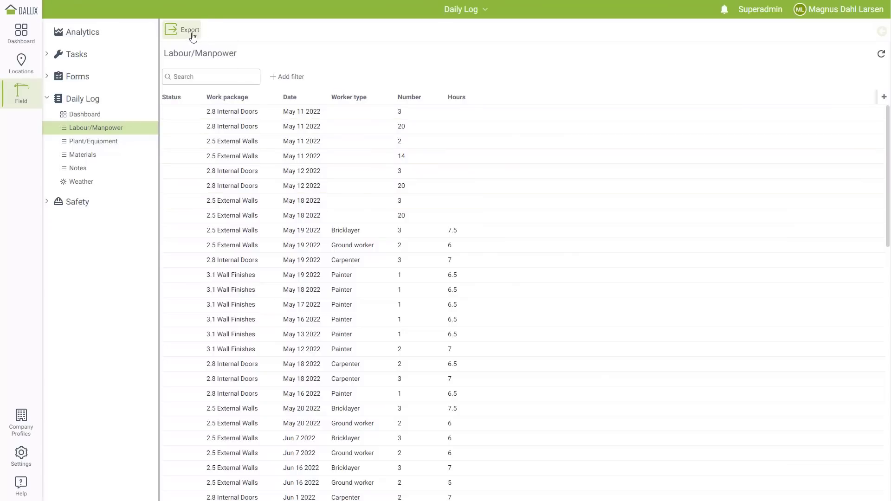
# Export the entire Plant/Equipment list of the Daily Log as an Excel table and enlarge the exported sheet in Excel.
pyautogui.click(128, 143)
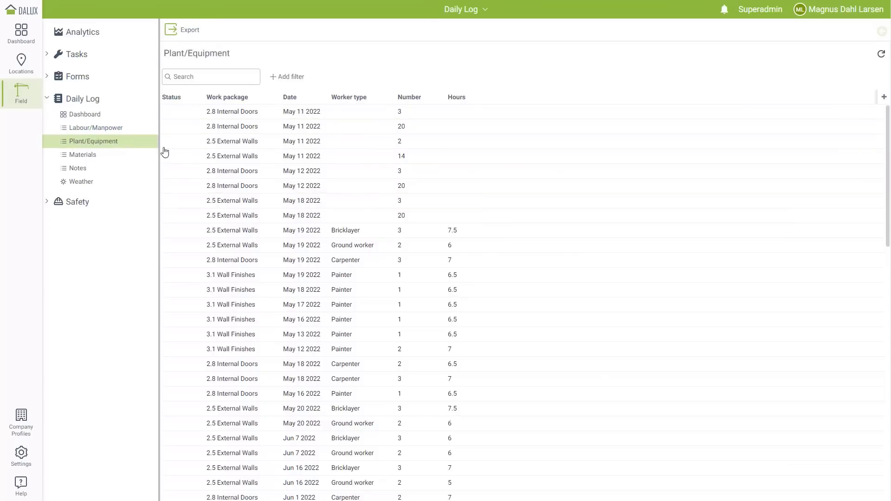
pyautogui.click(189, 31)
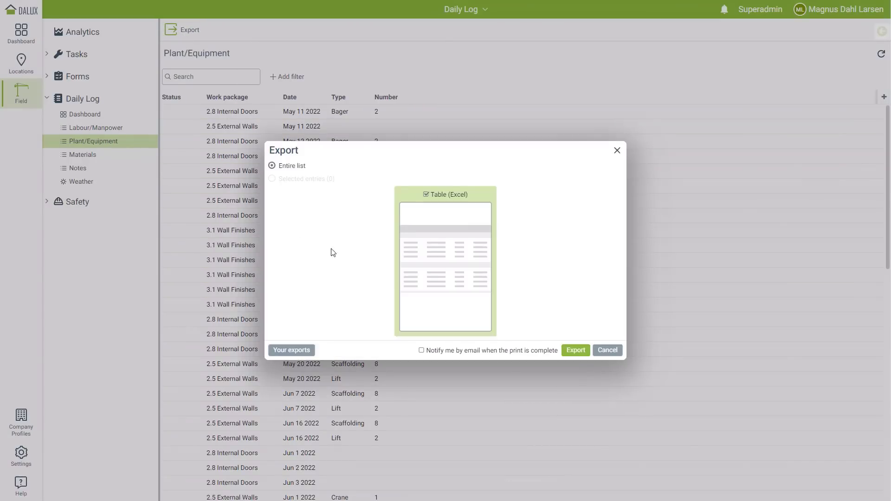
pyautogui.click(575, 350)
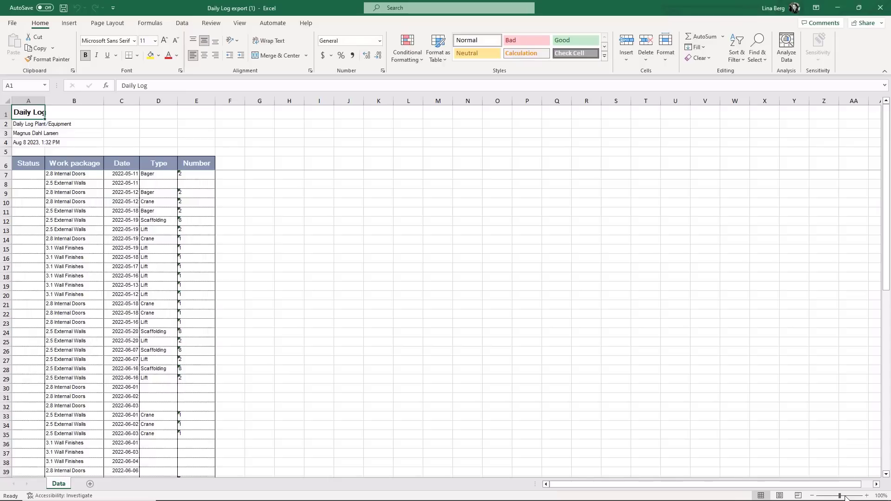
pyautogui.moveTo(839, 495); pyautogui.dragTo(845, 496)
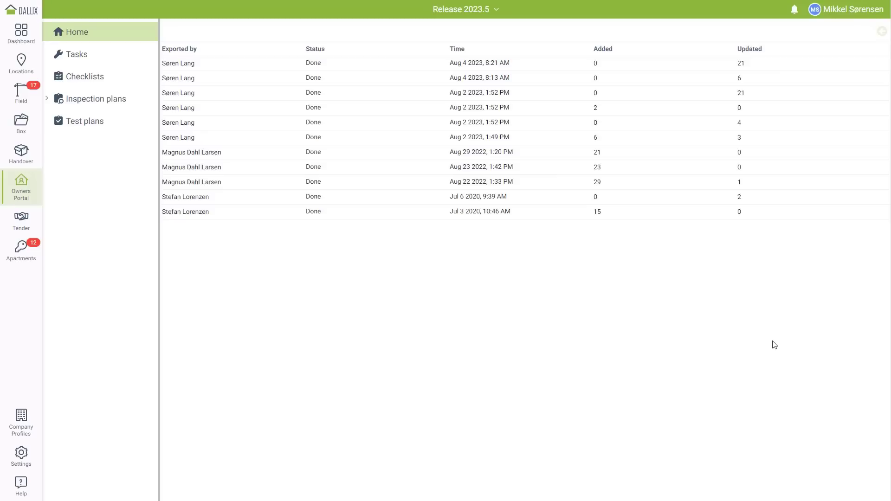
# Open the export filters of the Owners Portal in the Release 2023.5 project settings.
pyautogui.click(21, 453)
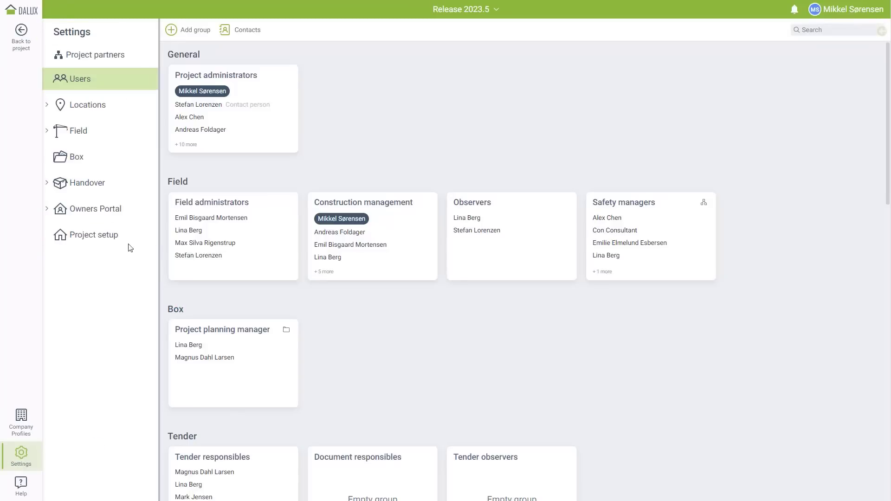
pyautogui.click(95, 208)
pyautogui.click(475, 59)
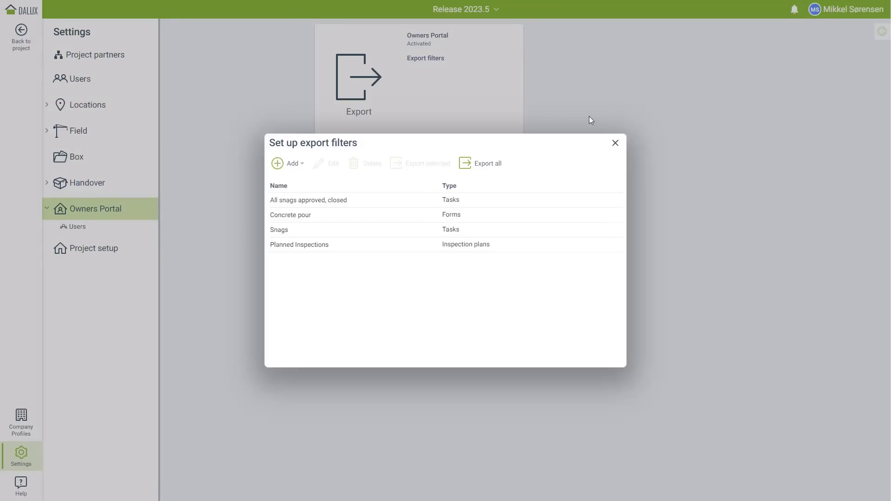
# Select the export filters "All snags approved, closed", Concrete pour and Snags, close the filter setup and return to the project.
pyautogui.click(386, 202)
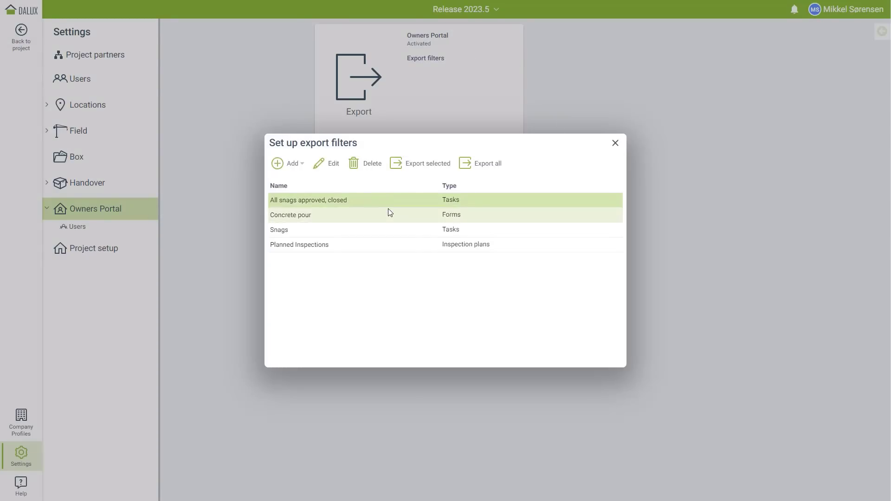
pyautogui.keyDown('ctrl'); pyautogui.click(389, 214); pyautogui.keyUp('ctrl')
pyautogui.keyDown('ctrl'); pyautogui.click(397, 229); pyautogui.keyUp('ctrl')
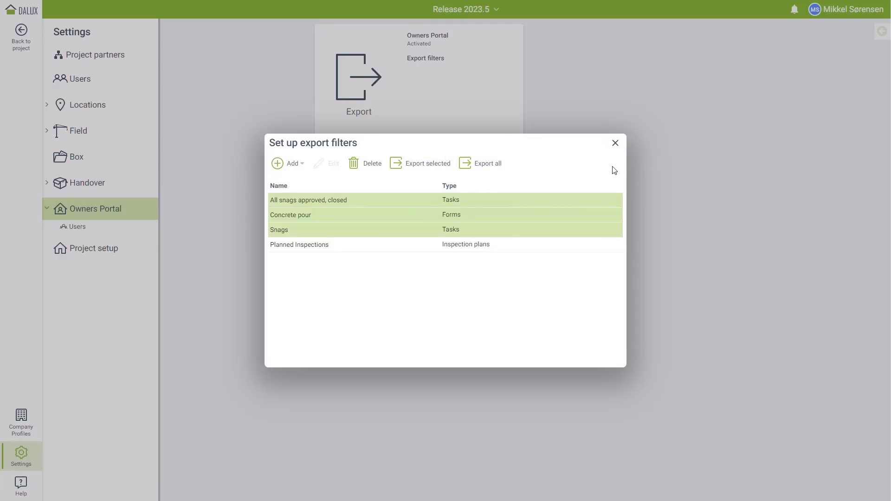
pyautogui.click(615, 144)
pyautogui.click(21, 31)
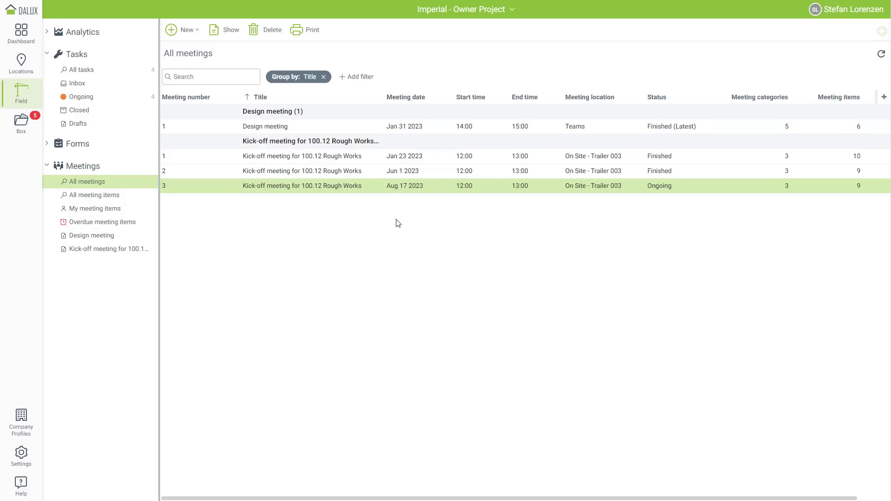
# Open the third Kick-off meeting for 100.12 Rough Works and view the attachments of meeting item 2.5 High-Level Plan.
pyautogui.doubleClick(373, 188)
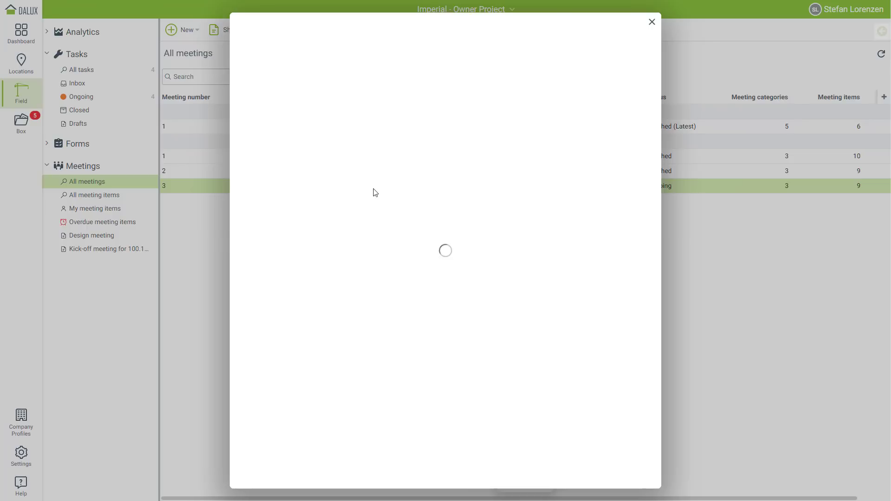
pyautogui.scroll(-4, 424, 274)
pyautogui.scroll(-8, 422, 279)
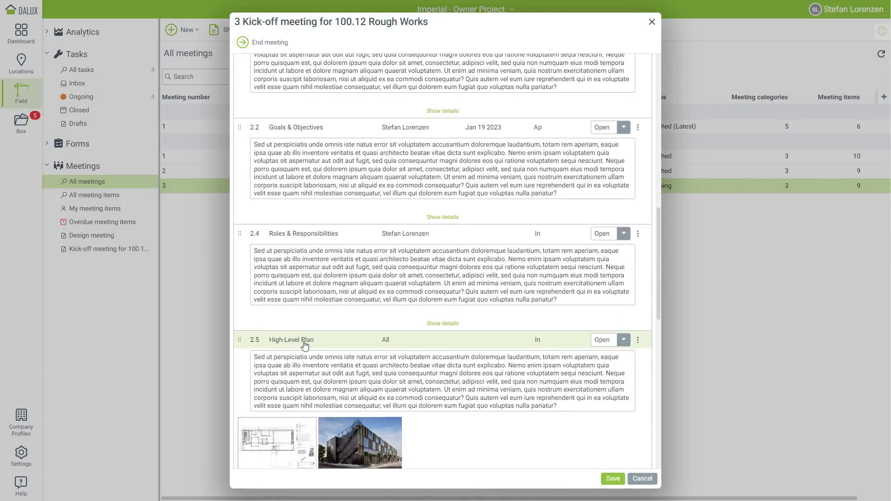
pyautogui.click(305, 344)
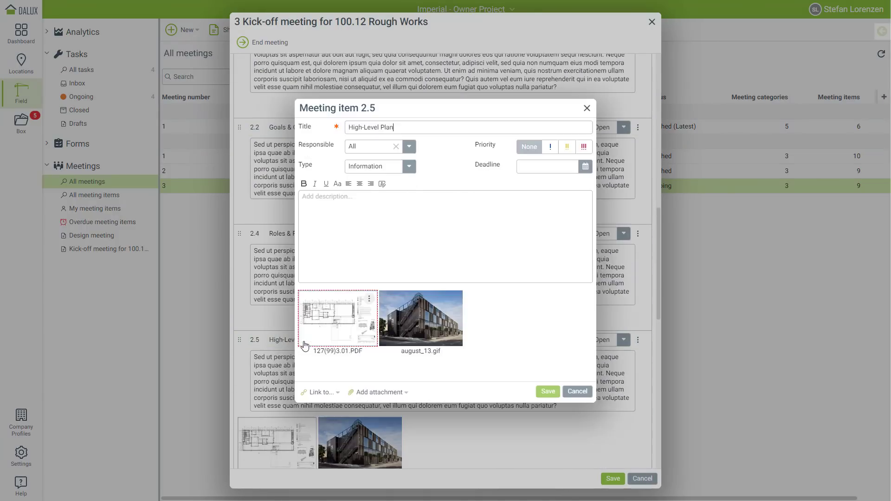
pyautogui.click(586, 108)
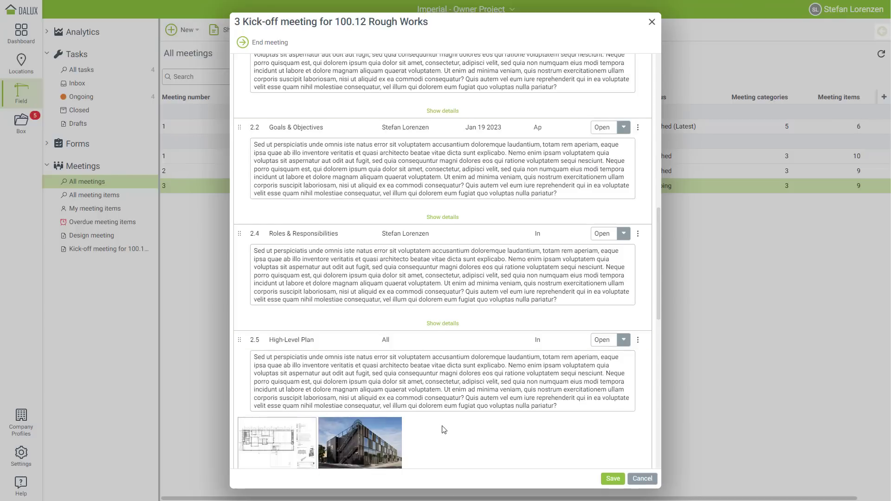
pyautogui.scroll(-2, 443, 429)
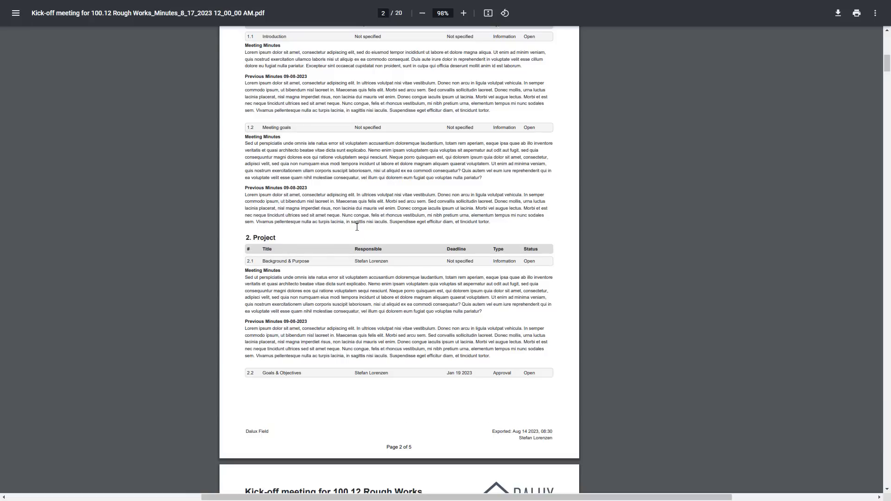
# Review the kick-off meeting's PDF minutes, including the previous minutes and the attachments of item 2.5 High-Level Plan.
pyautogui.scroll(-8, 374, 259)
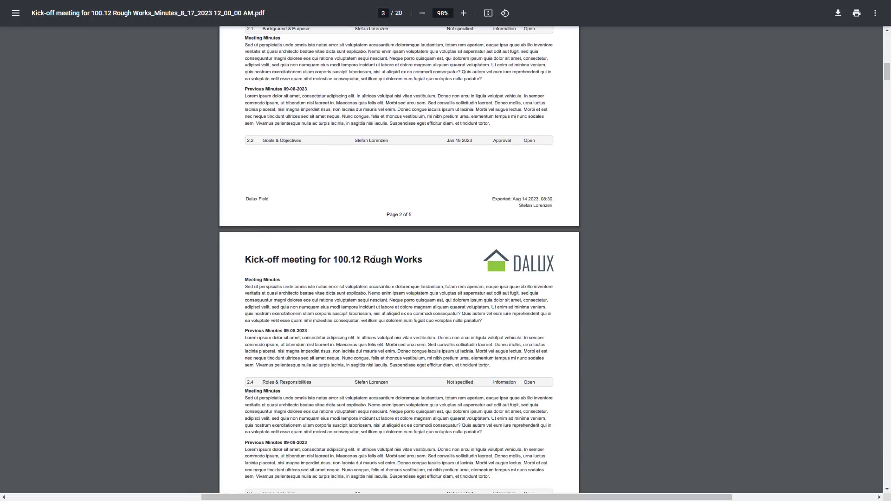
pyautogui.scroll(-2, 375, 260)
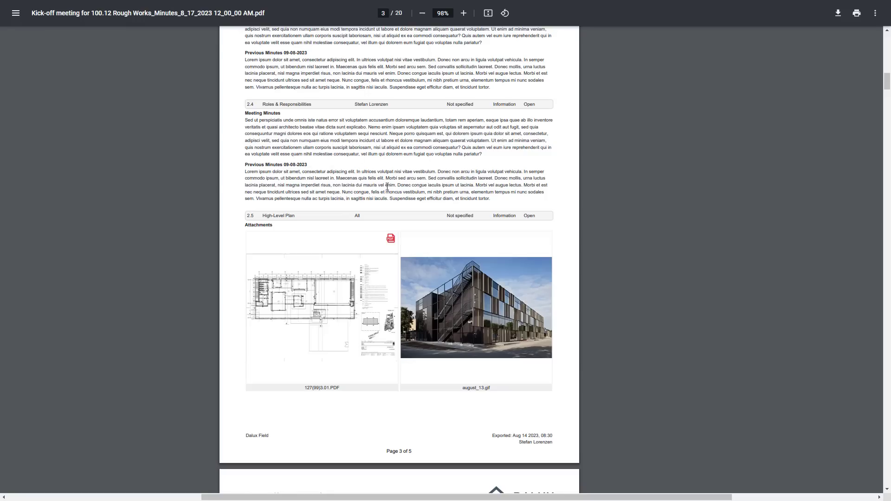
pyautogui.scroll(5, 339, 227)
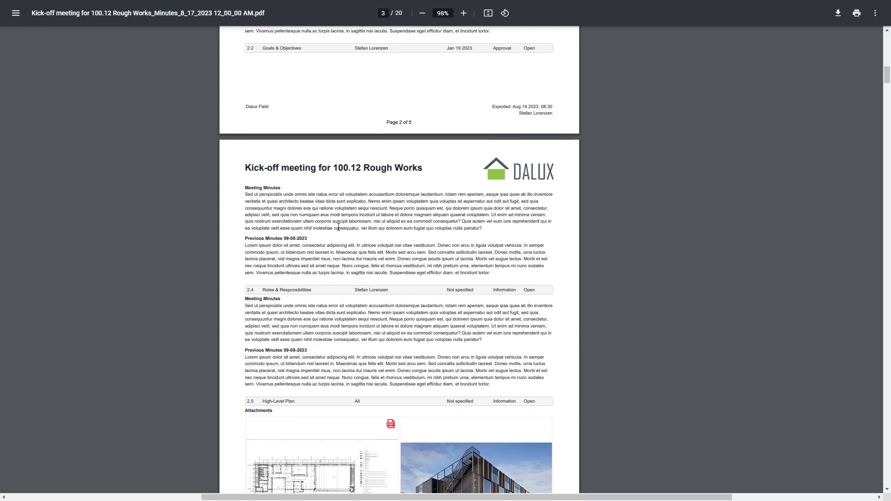
pyautogui.scroll(8, 355, 272)
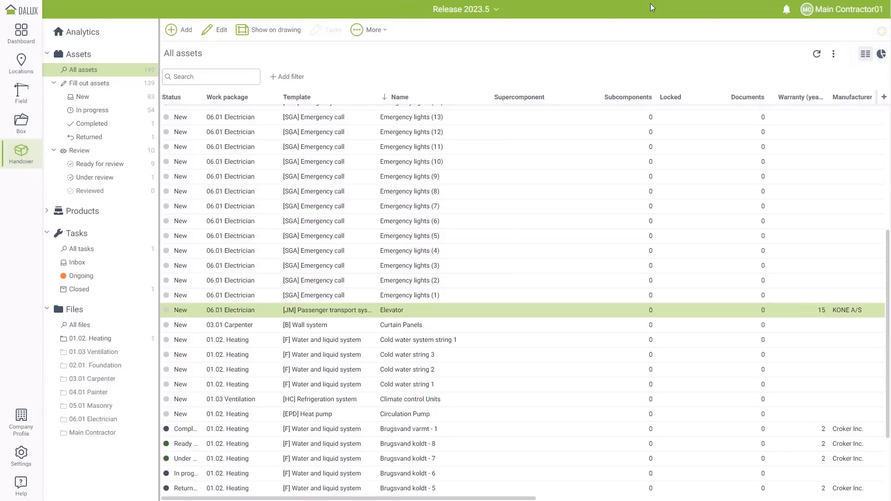
# Change the Elevator asset's status to Ready for review with the description "delayed due to missing manufacurer data. should now be ready".
pyautogui.doubleClick(494, 312)
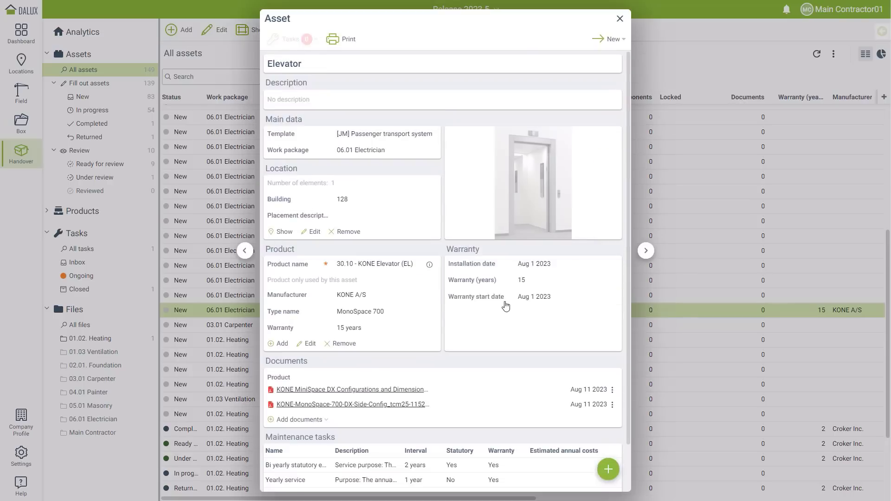
pyautogui.click(615, 45)
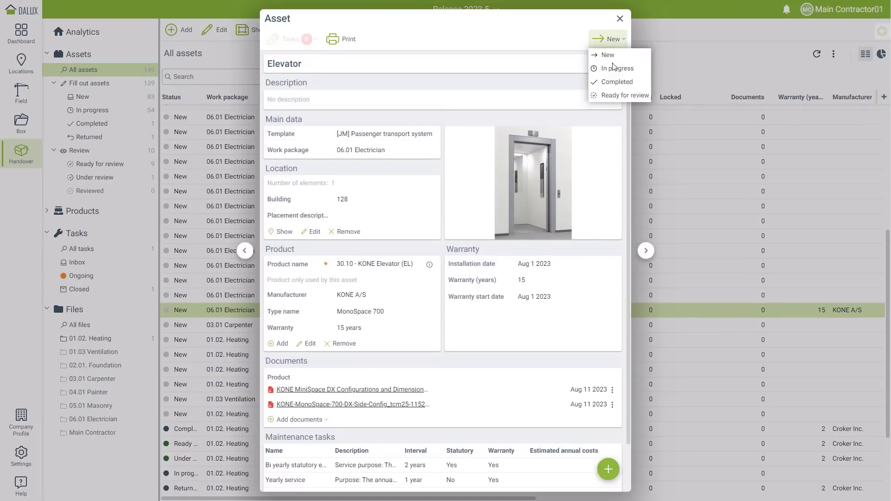
pyautogui.click(616, 95)
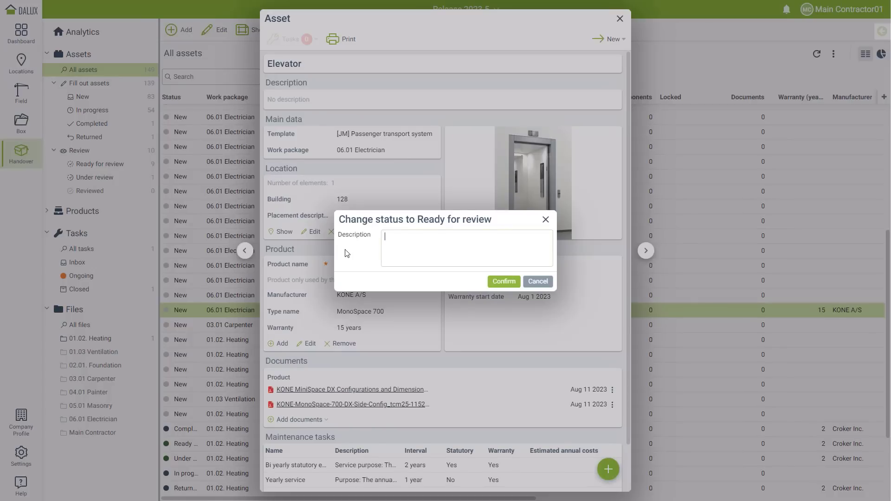
pyautogui.write('delayed due to missing manufacurer data.')
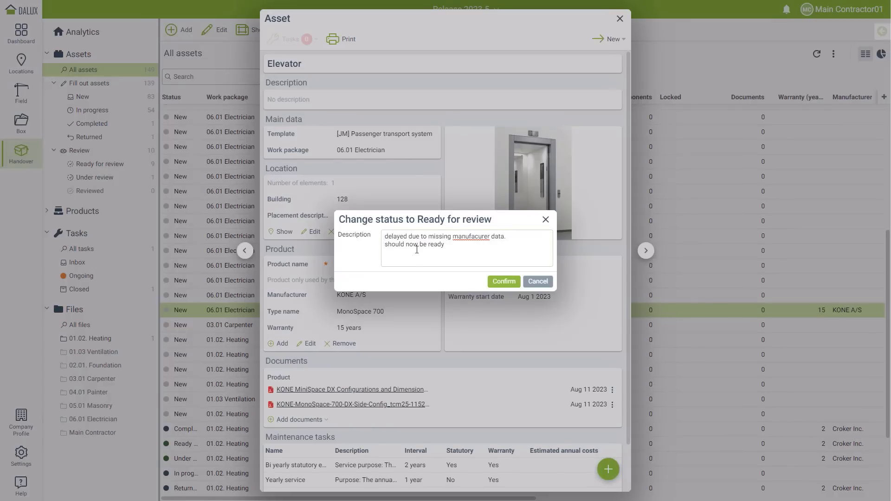
pyautogui.click(504, 281)
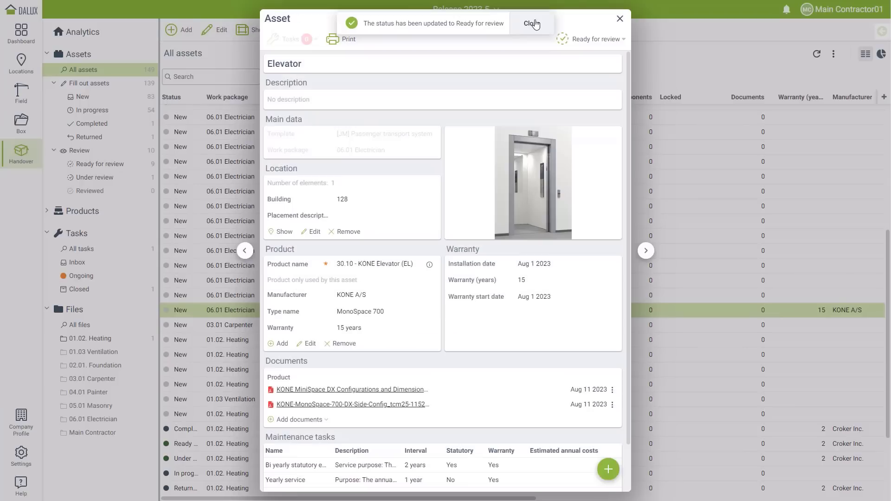
pyautogui.click(533, 24)
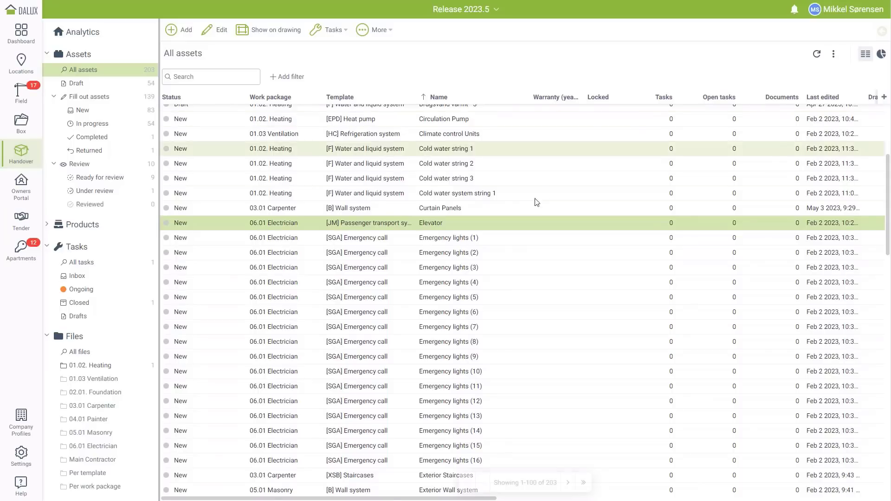
# Print the Elevator asset as a single report with history included and read through the resulting PDF.
pyautogui.click(475, 220)
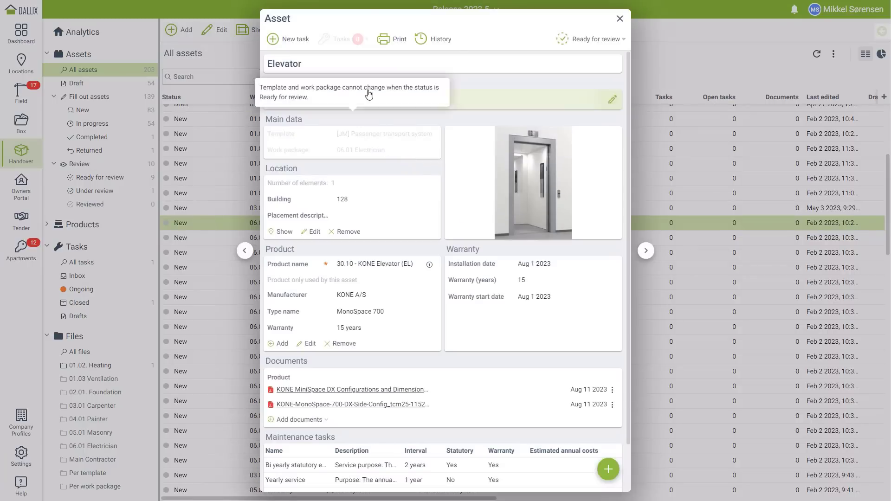
pyautogui.click(393, 39)
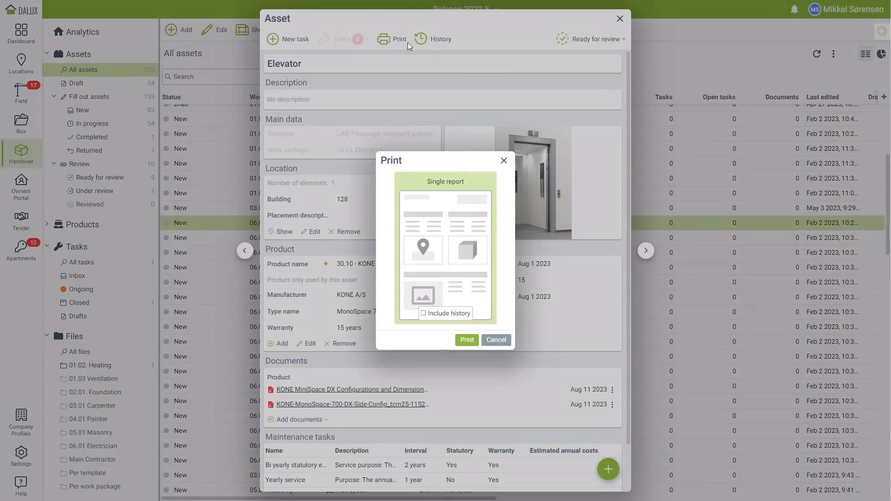
pyautogui.click(441, 318)
pyautogui.click(466, 340)
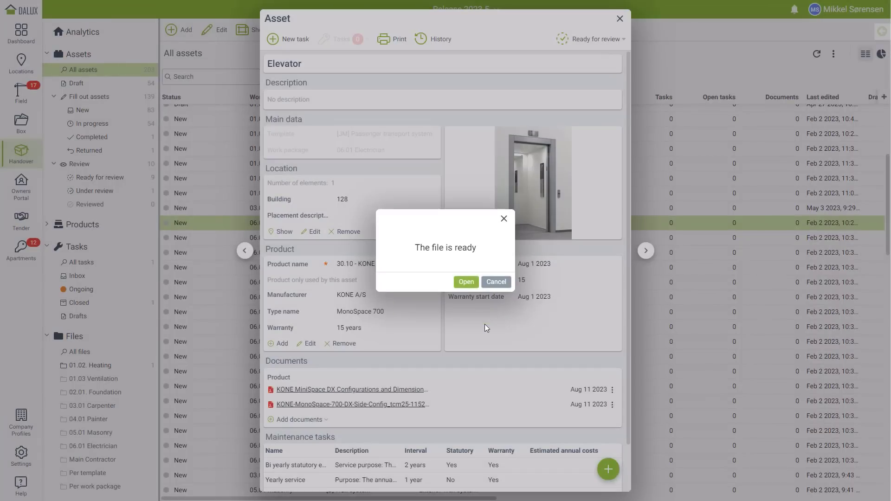
pyautogui.click(465, 282)
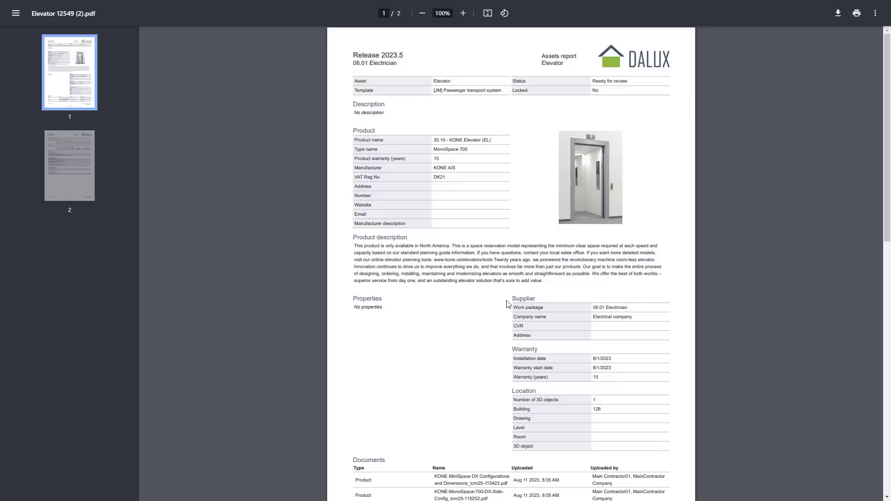
pyautogui.scroll(-7, 459, 292)
pyautogui.scroll(-6, 465, 287)
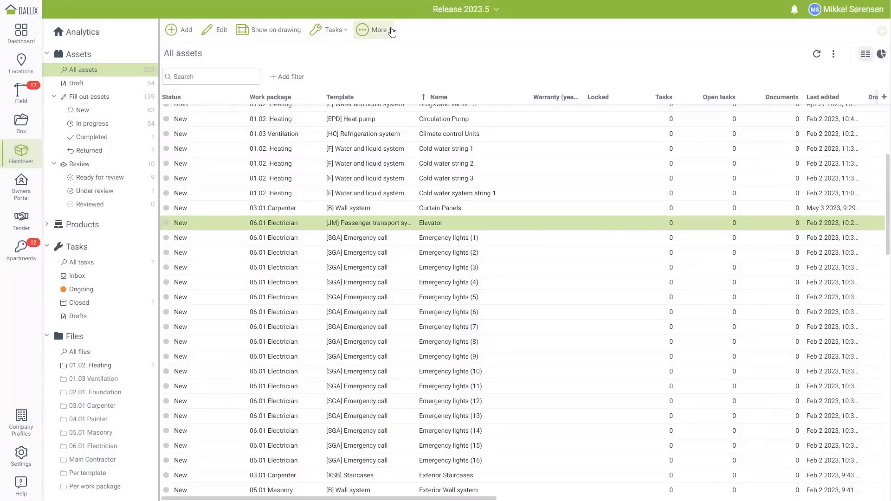
# Set up an export of the entire asset list in the Single report format.
pyautogui.click(389, 29)
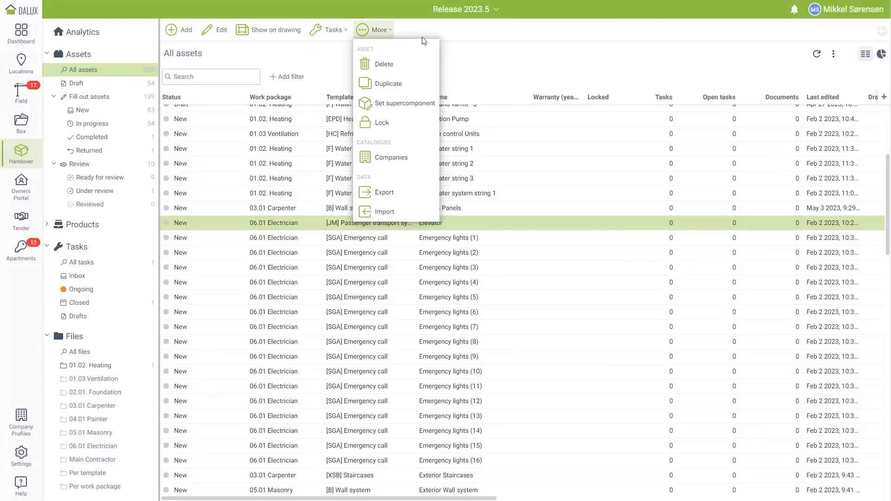
pyautogui.click(401, 192)
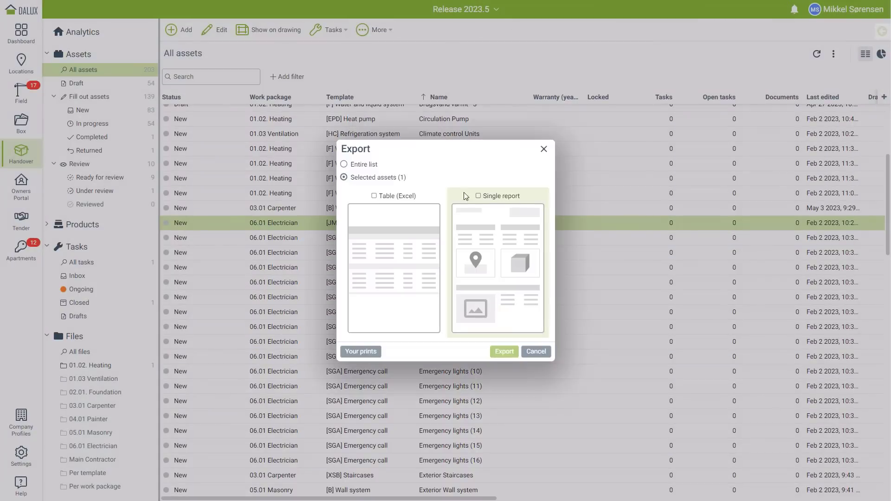
pyautogui.click(361, 164)
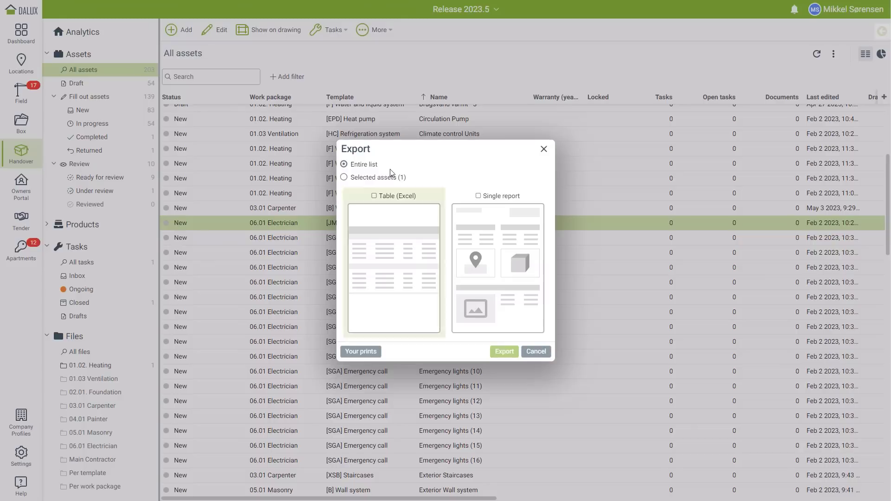
pyautogui.click(499, 194)
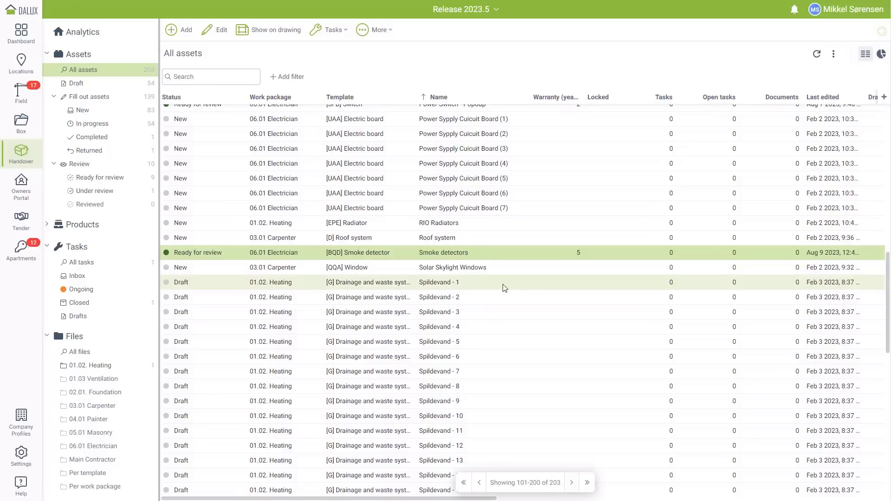
# Show the Smoke detectors asset's locations on the drawings of LEVEL -01, LEVEL 00 and LEVEL 01.
pyautogui.click(274, 31)
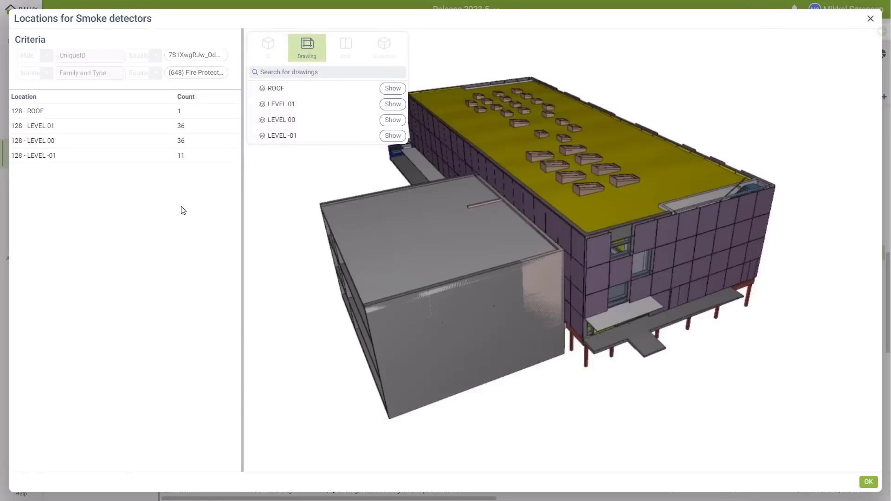
pyautogui.click(104, 157)
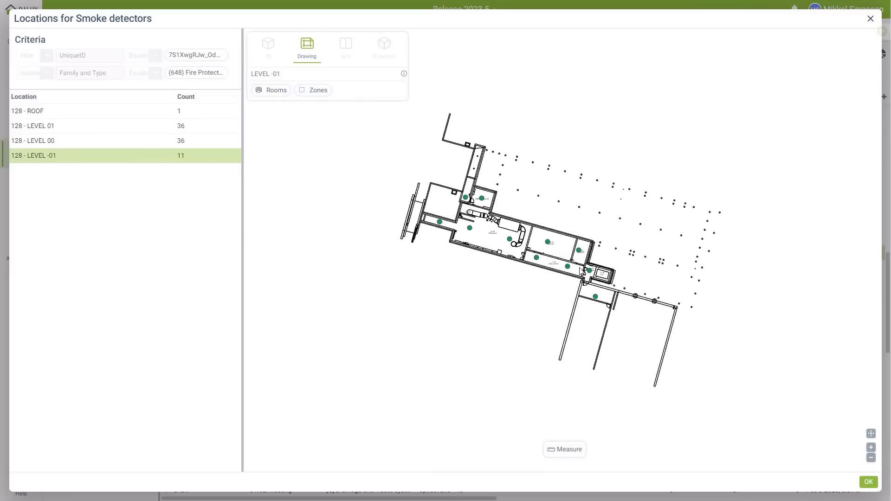
pyautogui.click(111, 141)
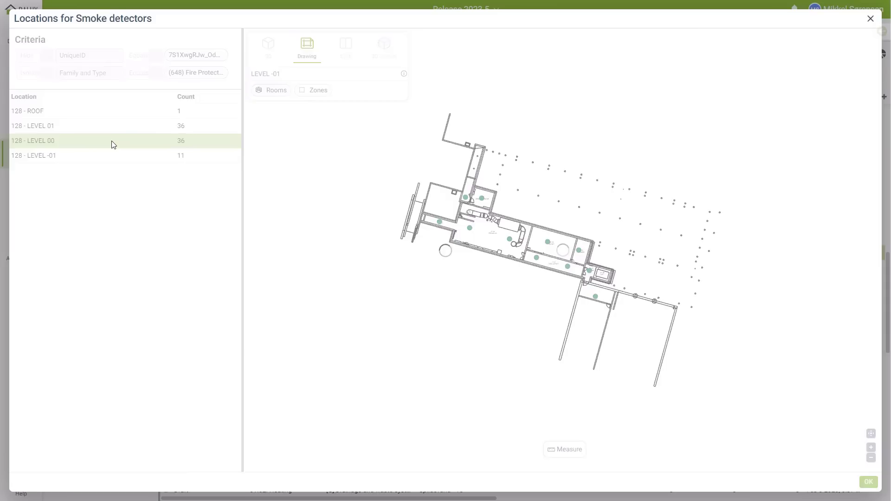
pyautogui.click(123, 130)
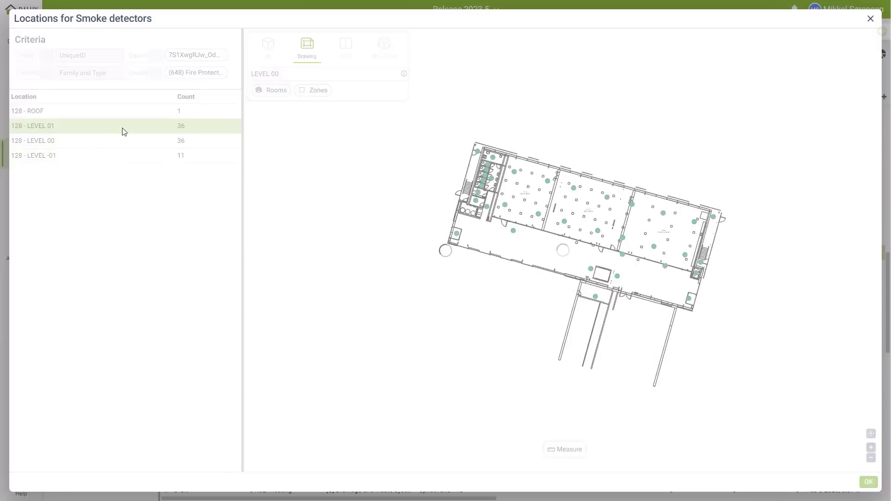